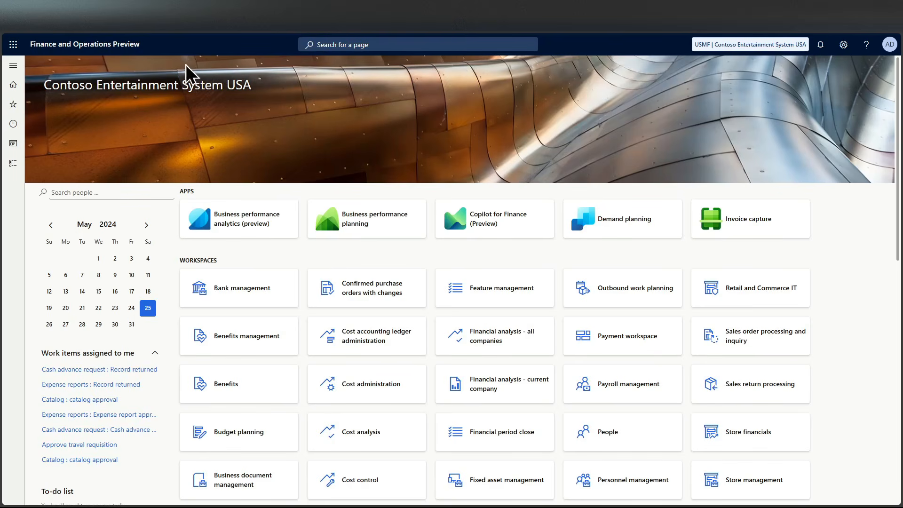
- Open the Released products list in Product information management and start a new released product
left_click(13, 66)
scroll(81, 298, "down", 7)
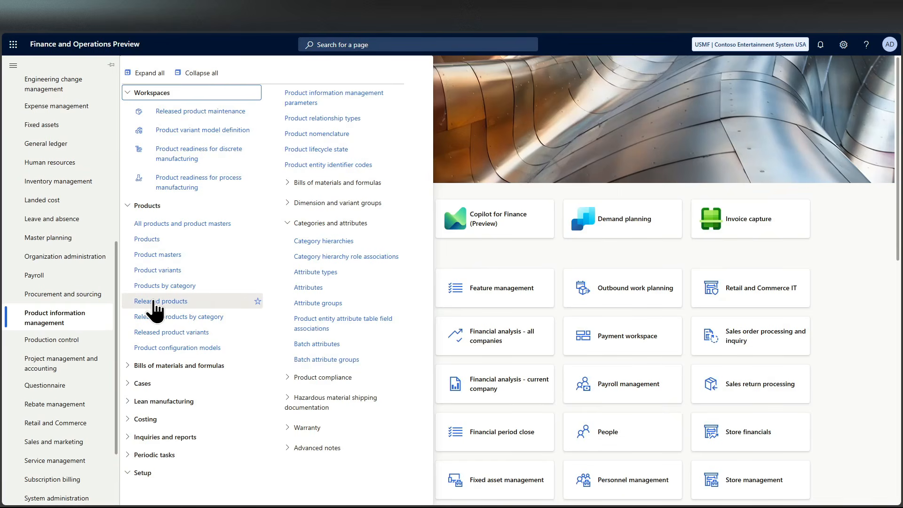
left_click(155, 304)
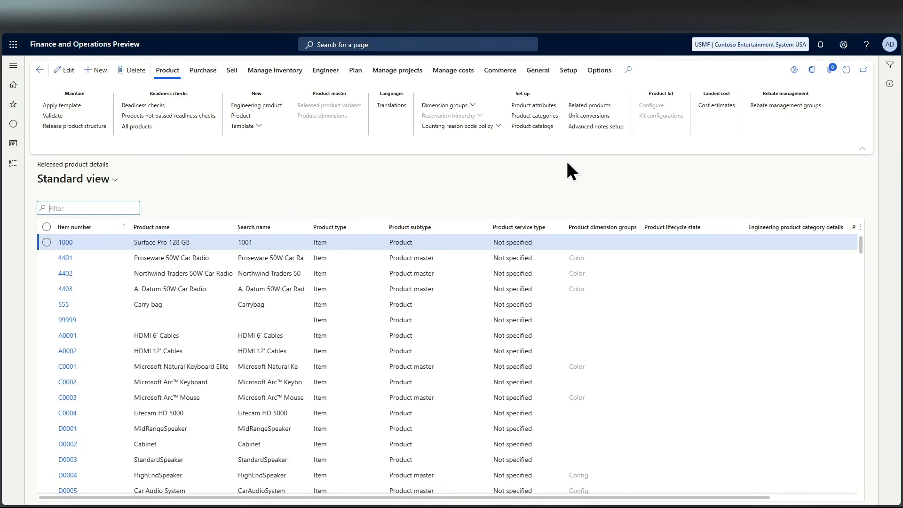
left_click(90, 71)
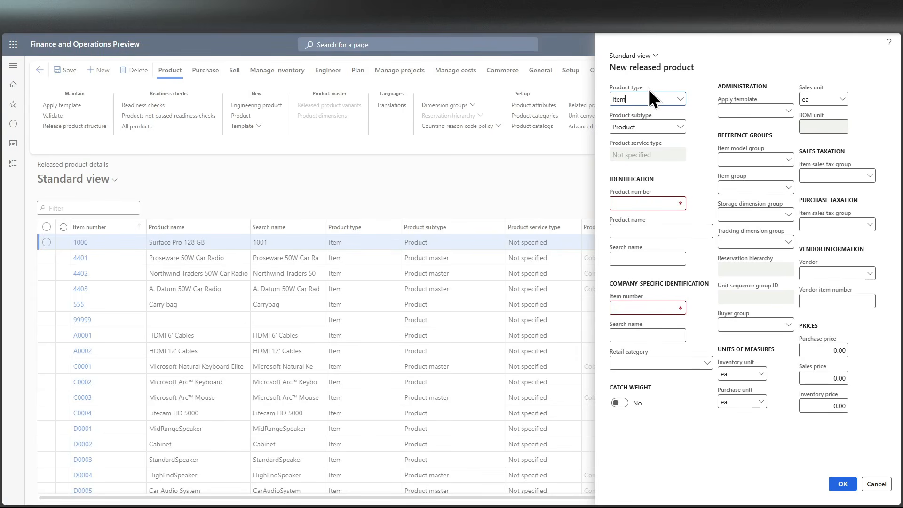
- Choose Item as the product type and Product as the product subtype for the new released product
left_click(680, 100)
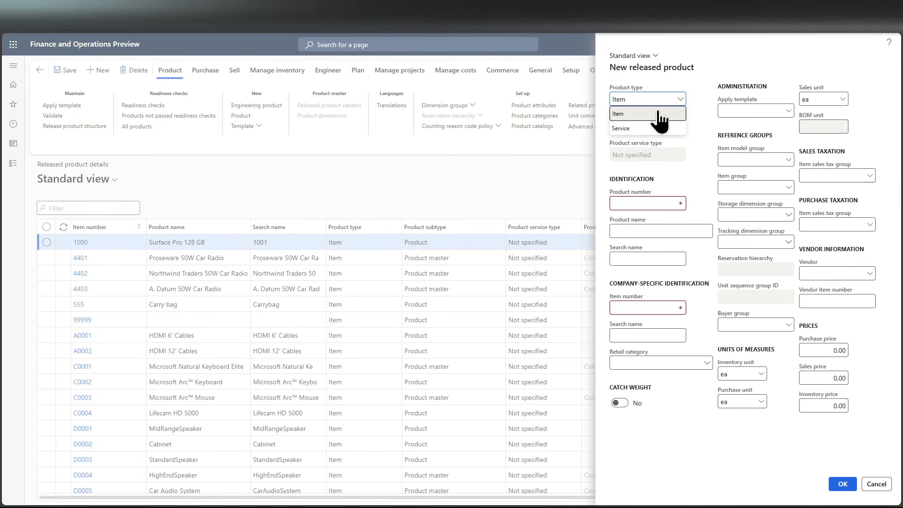
left_click(659, 113)
left_click(680, 127)
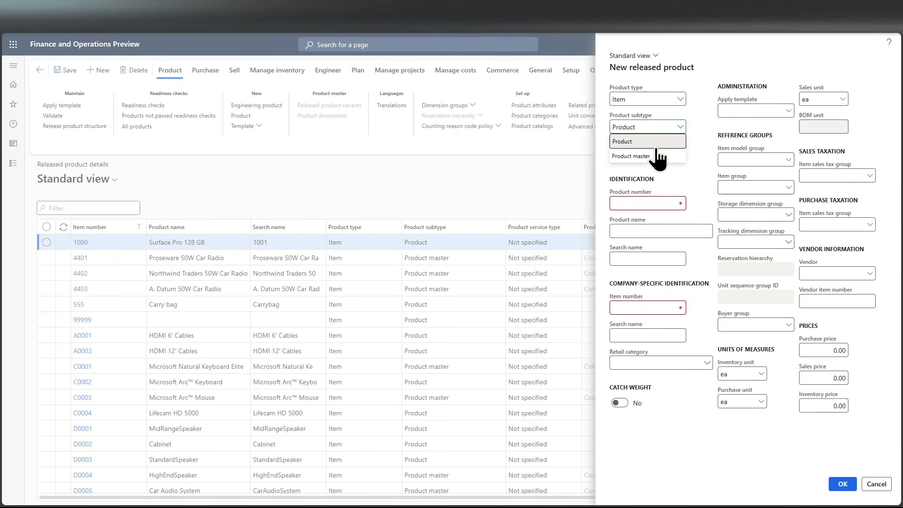
left_click(643, 142)
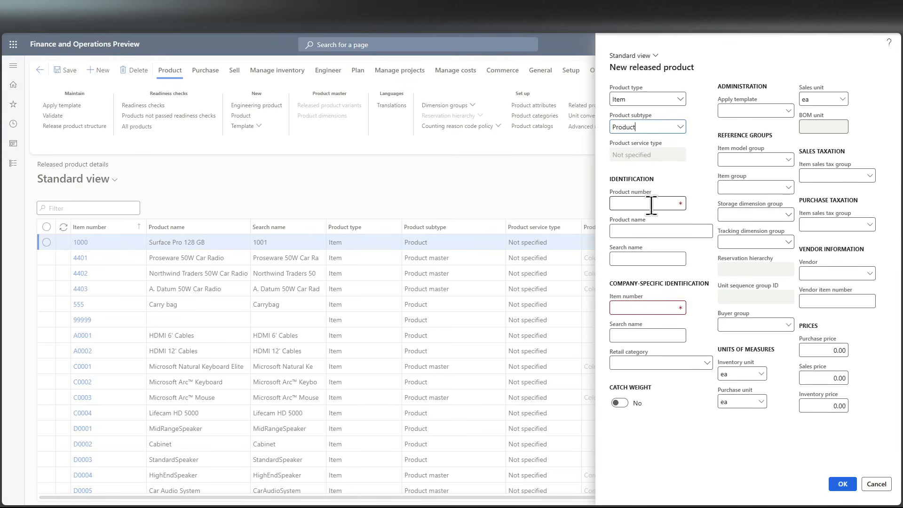
- Enter product number AH10001 and product name Product 1, keeping the default search names
left_click(630, 203)
type("AH10001")
left_click(658, 231)
type("Pro")
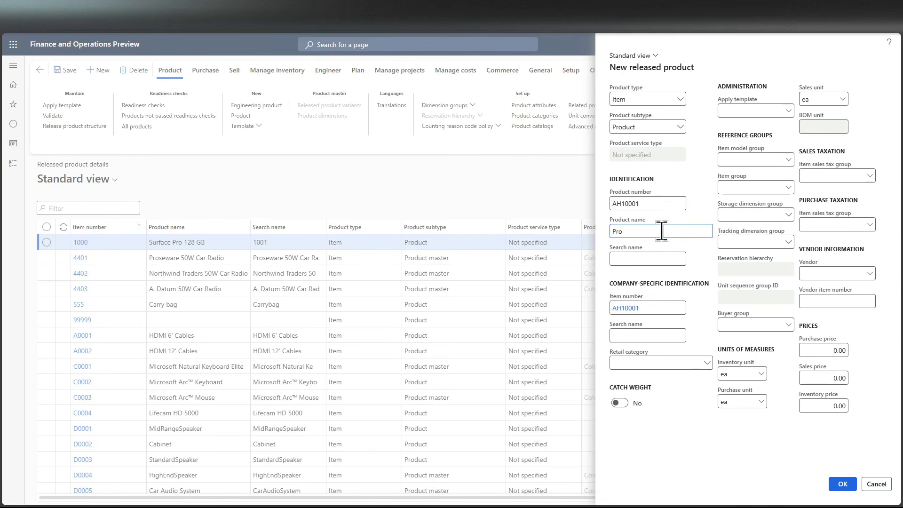
type("duct 1")
left_click(655, 256)
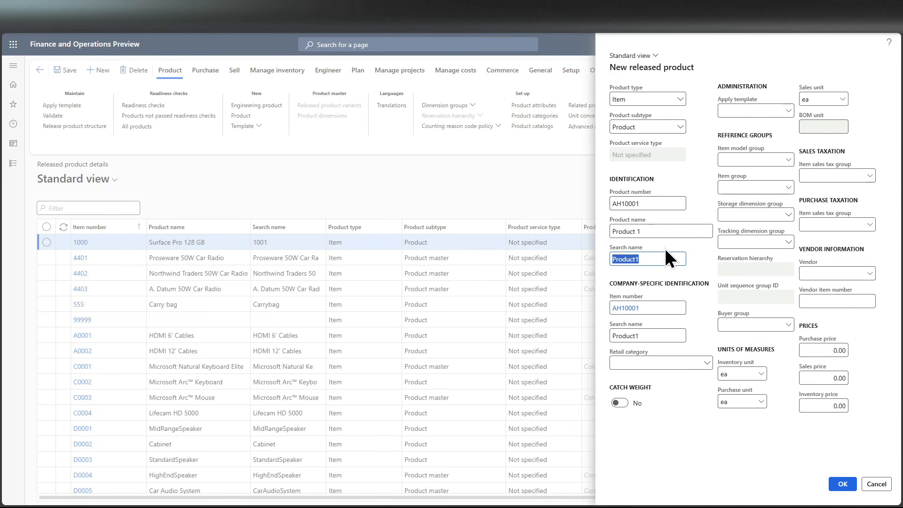
left_click(647, 333)
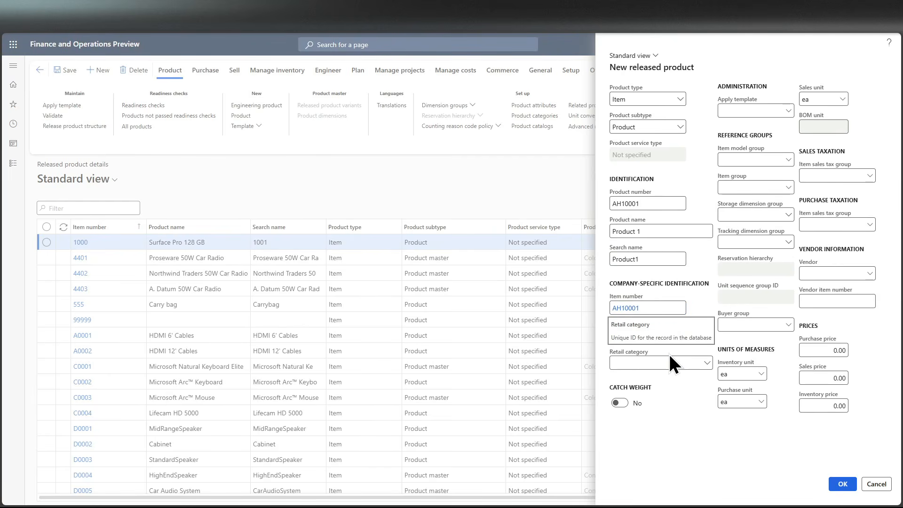
left_click(707, 364)
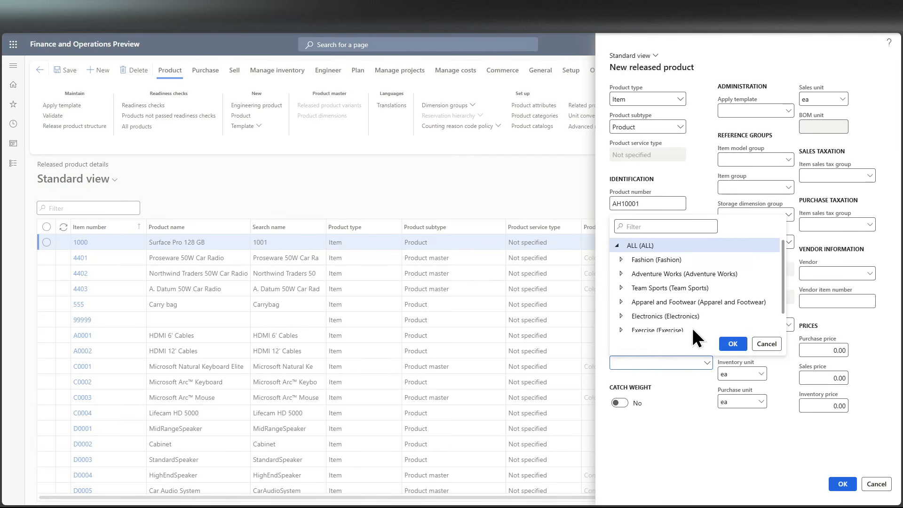
left_click(680, 385)
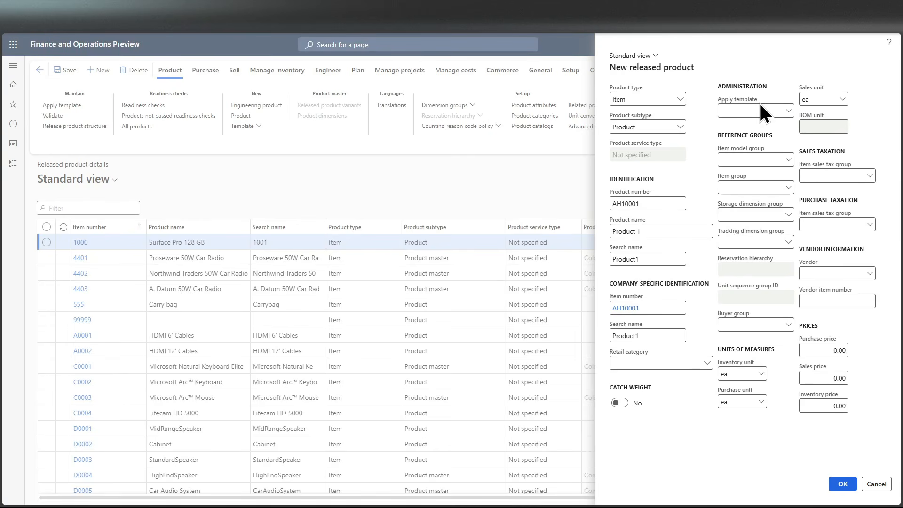
left_click(788, 112)
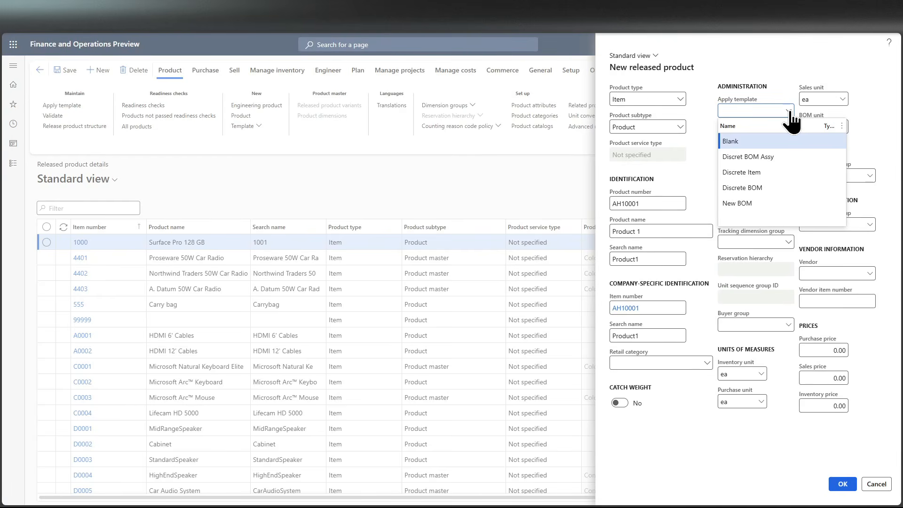
left_click(711, 108)
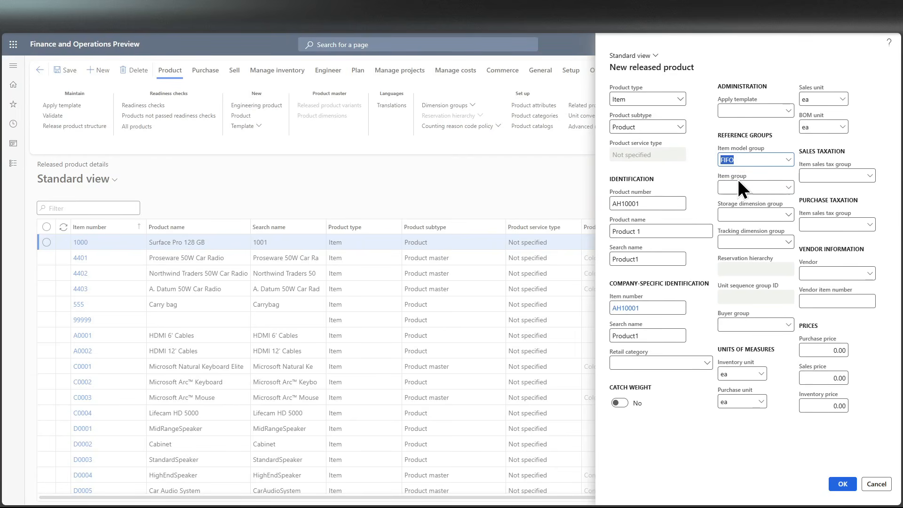
- Assign the item group Audio and the storage dimension group SiteWH to the new product
left_click(789, 188)
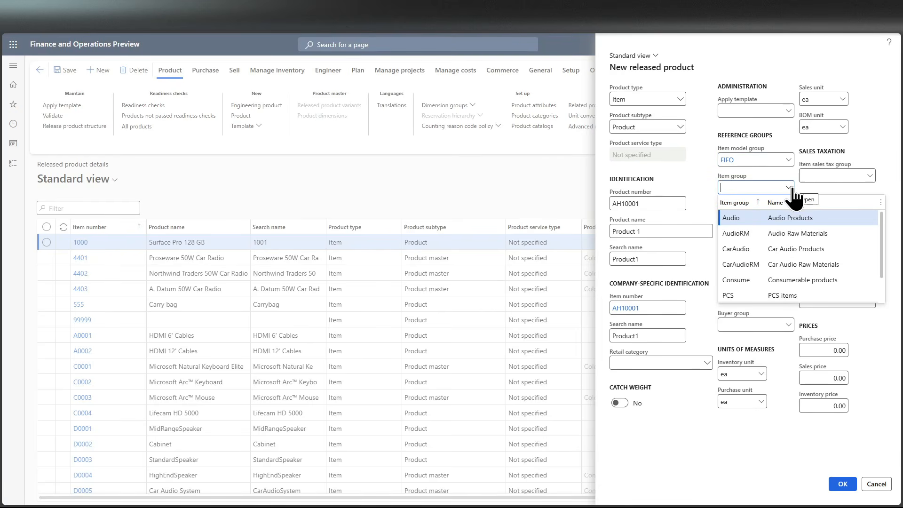
left_click(790, 218)
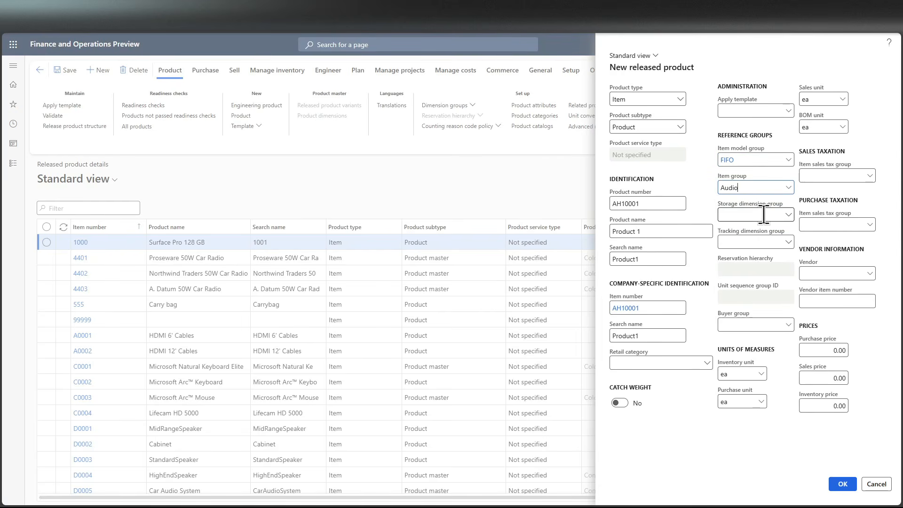
left_click(792, 215)
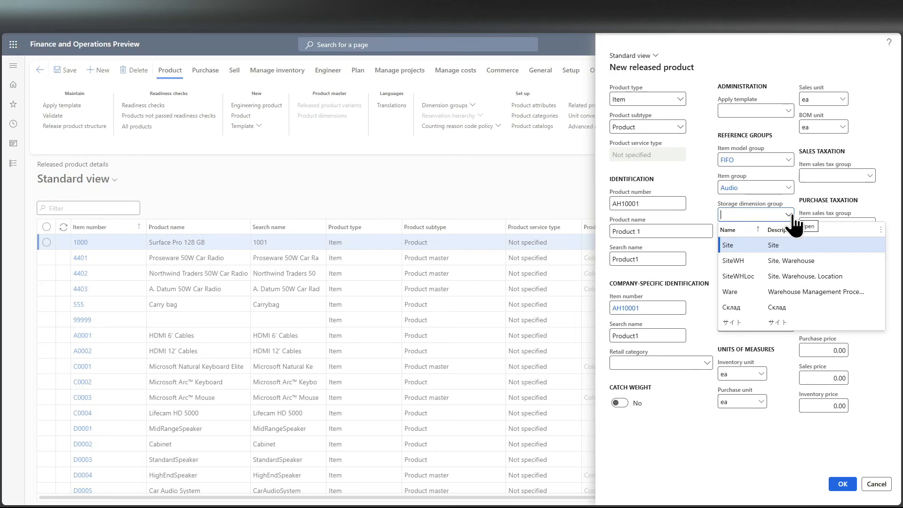
left_click(757, 260)
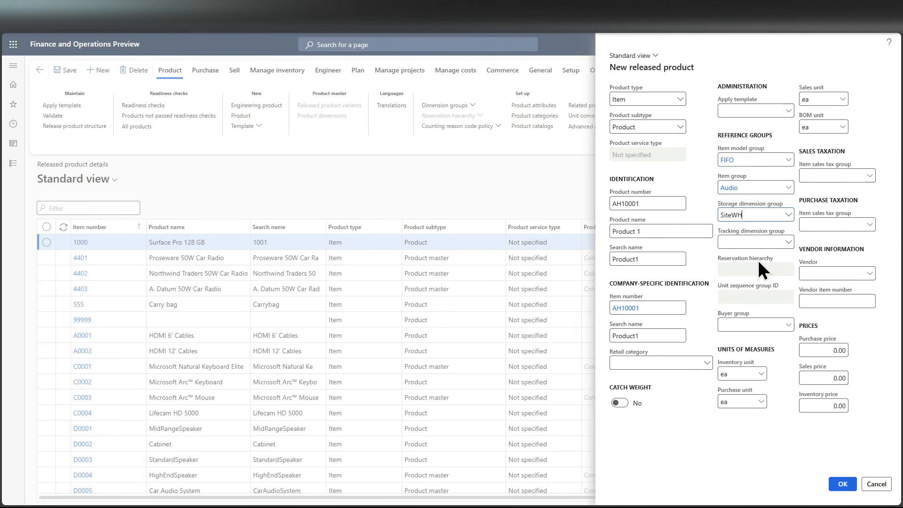
- Set the tracking dimension group to None and the buyer group to 22 (Specials)
left_click(794, 244)
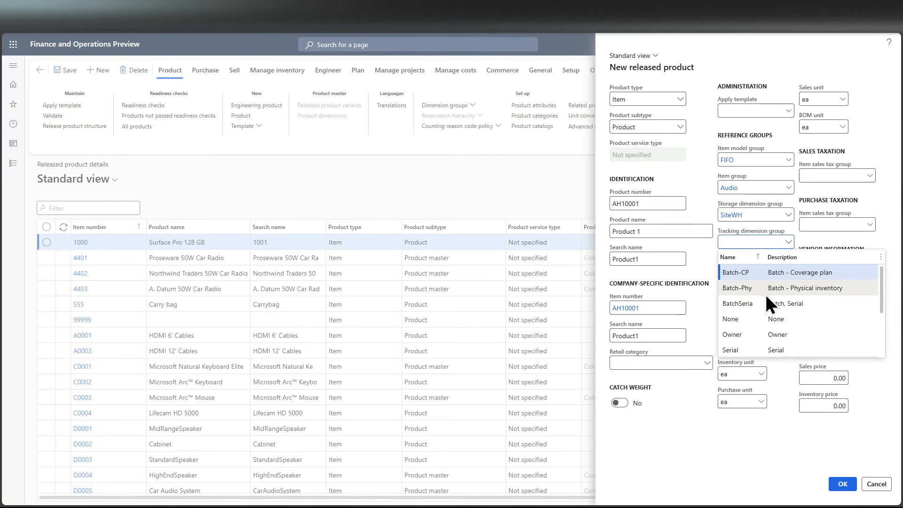
left_click(754, 318)
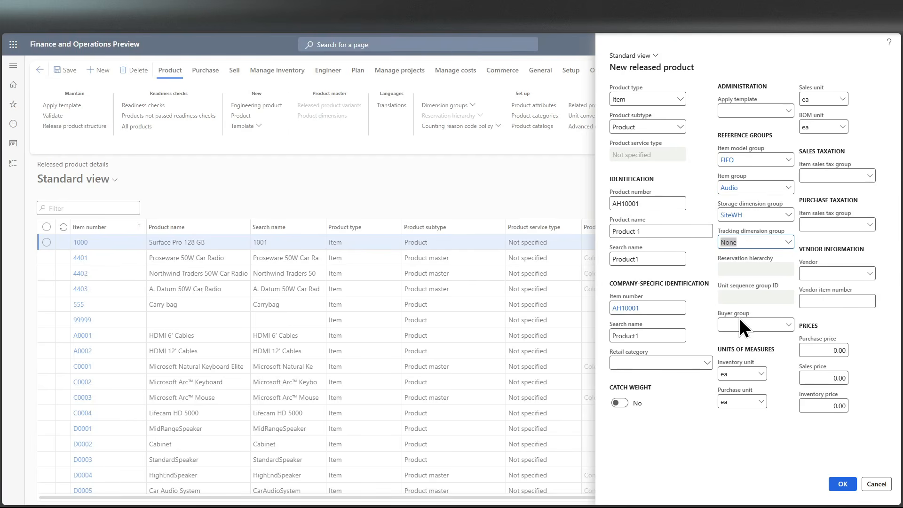
left_click(785, 329)
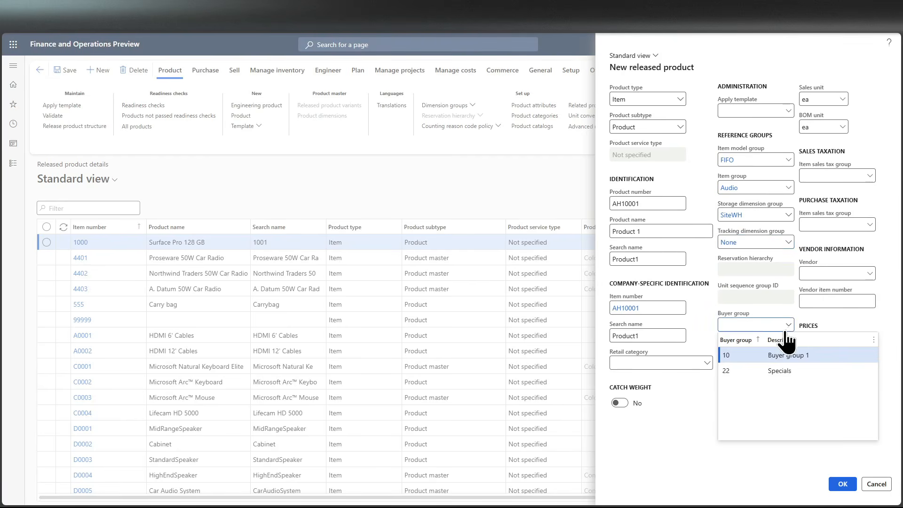
left_click(767, 372)
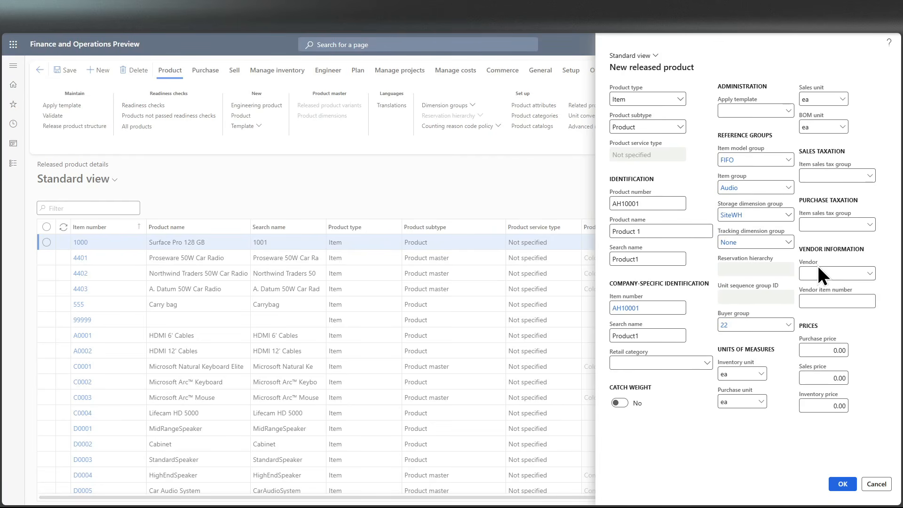
- Assign Acme Office Supplies as the vendor and enter 123456 as the vendor item number
left_click(870, 274)
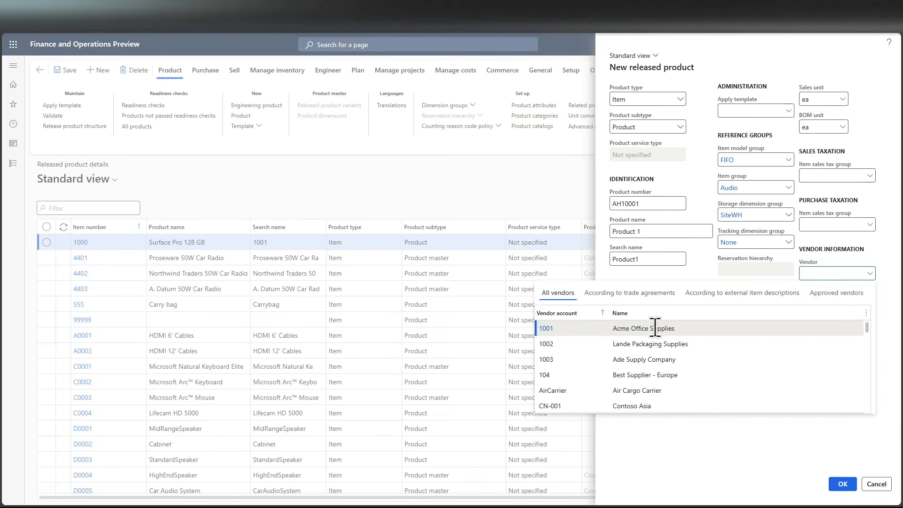
left_click(658, 328)
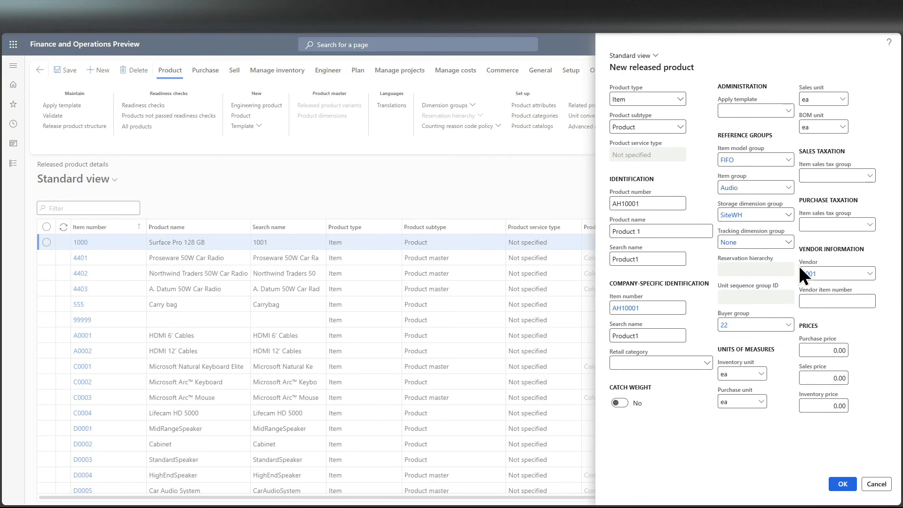
left_click(814, 305)
type("123456")
left_click(846, 428)
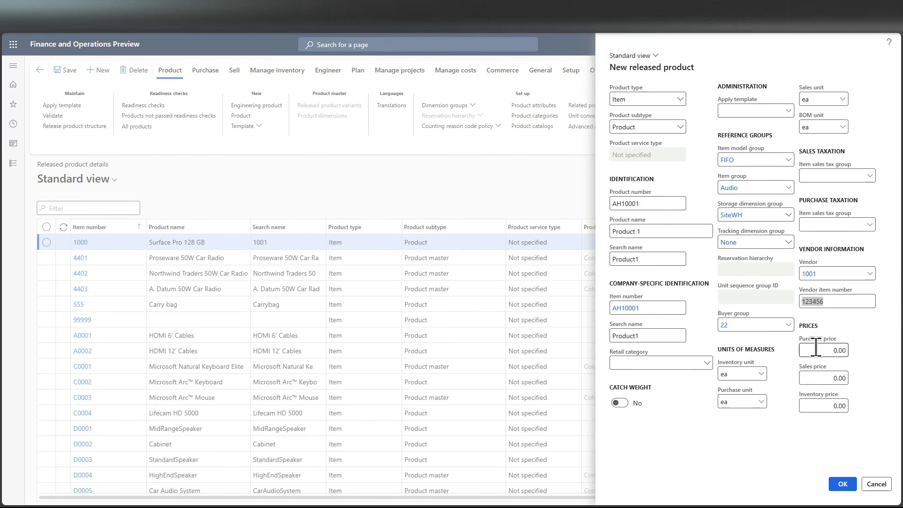
- Enter a purchase price of 50, a sales price of 60 and an inventory price of 50, and create the product
left_click(815, 348)
type("5")
left_click(821, 375)
type("60")
left_click(825, 406)
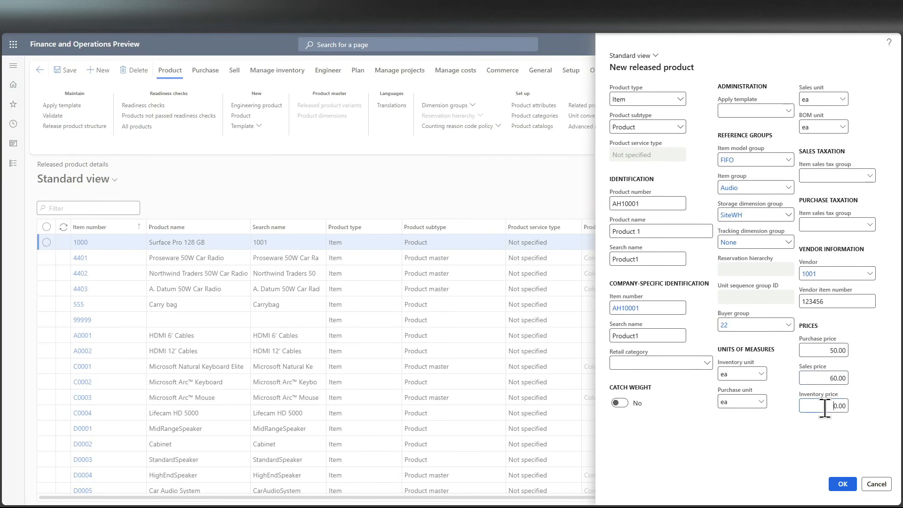
type("50")
left_click(842, 484)
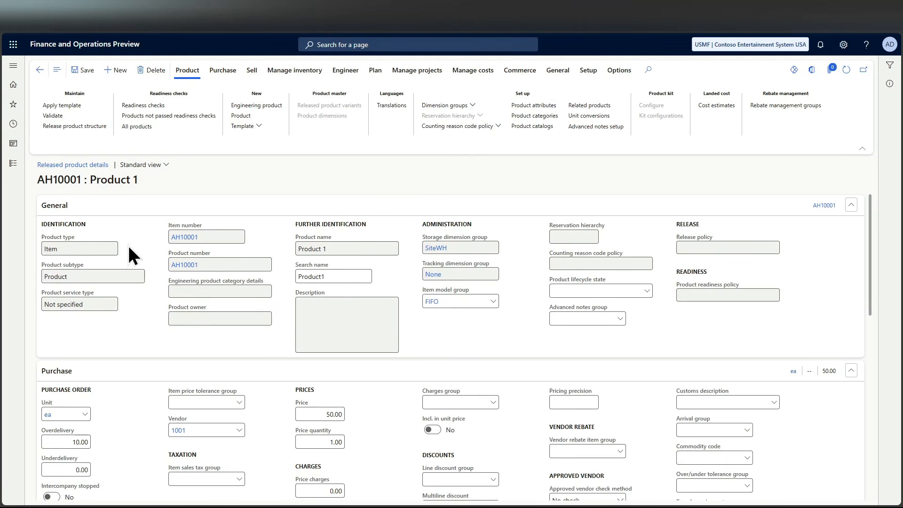
- Set the purchase order overdelivery percentage of Product 1 to 10
scroll(129, 257, "down", 1)
scroll(130, 267, "up", 1)
scroll(504, 328, "down", 1)
scroll(504, 328, "down", 2)
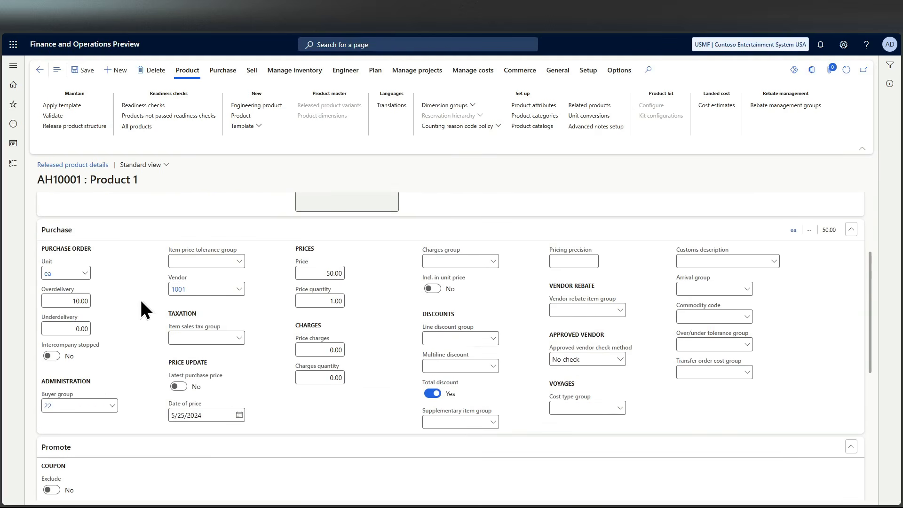
left_click(73, 301)
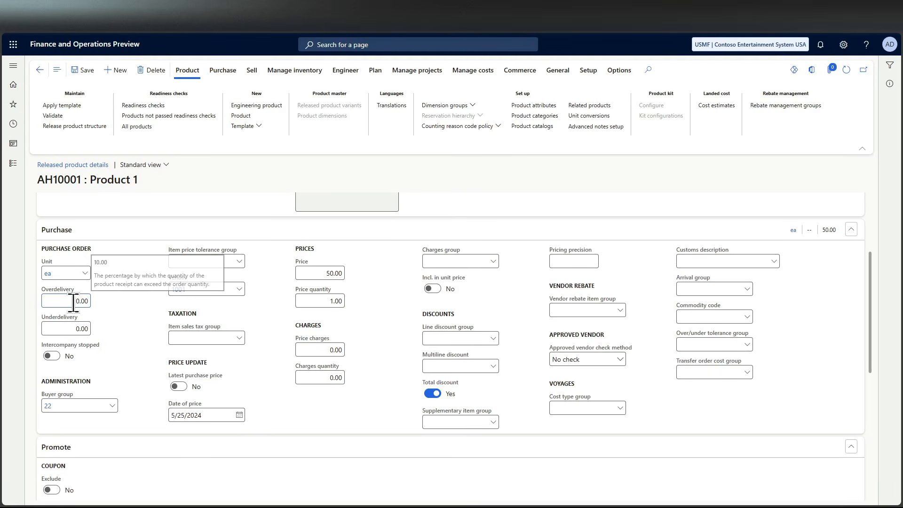
type("10")
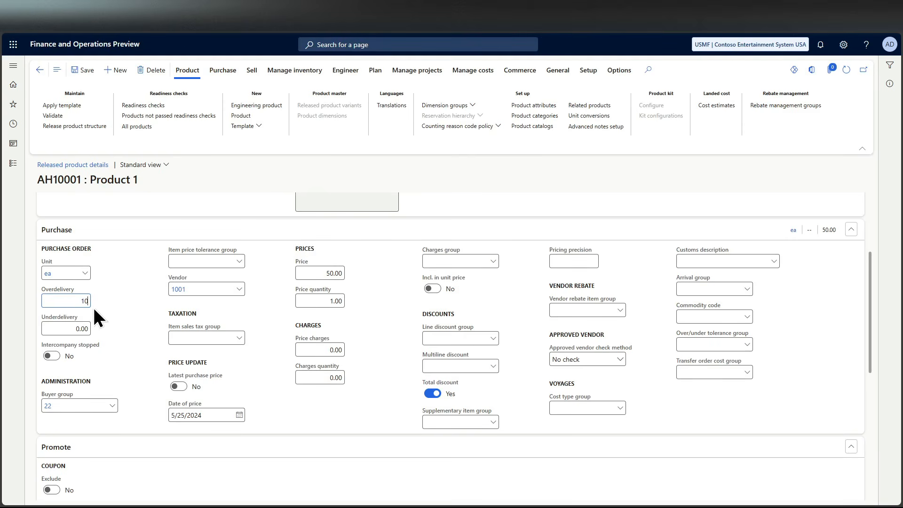
left_click(101, 309)
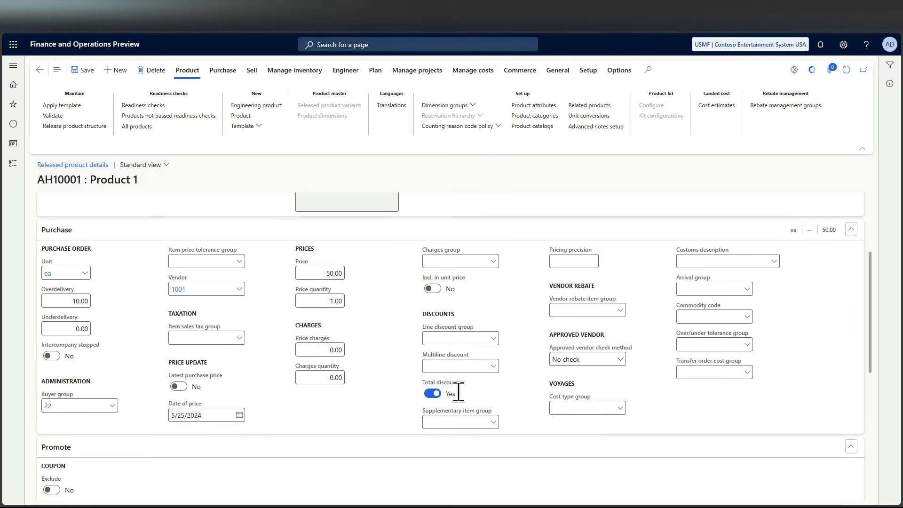
- Expand the Sell section of Product 1 and examine its sales order, price and discount settings
mouse_move(458, 392)
scroll(476, 400, "down", 1)
scroll(412, 407, "down", 3)
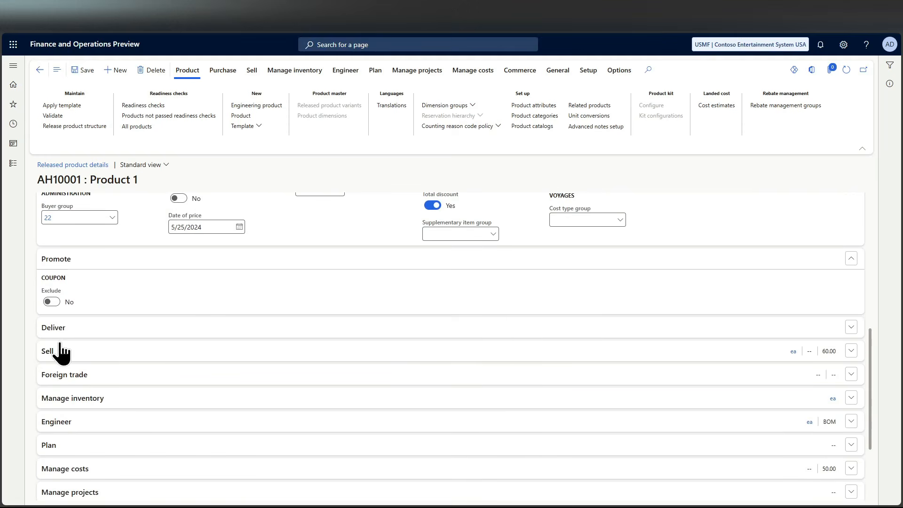
left_click(81, 361)
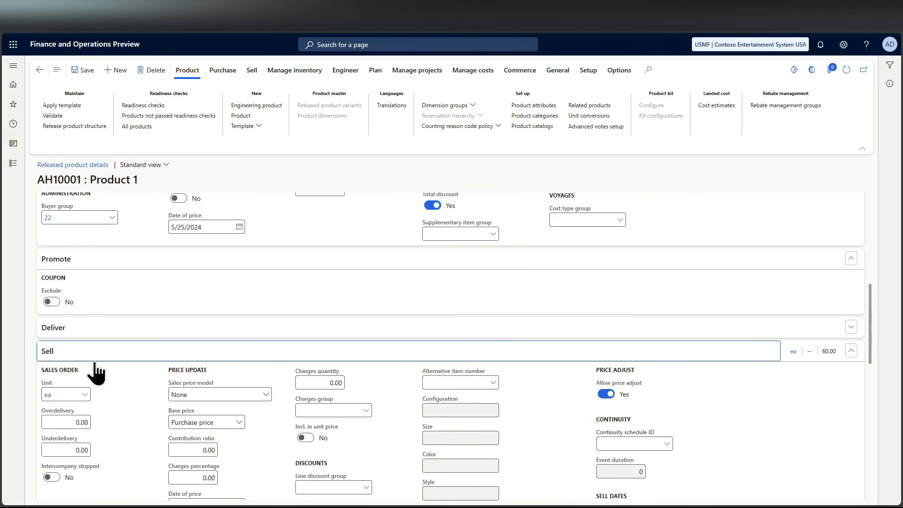
scroll(99, 368, "down", 2)
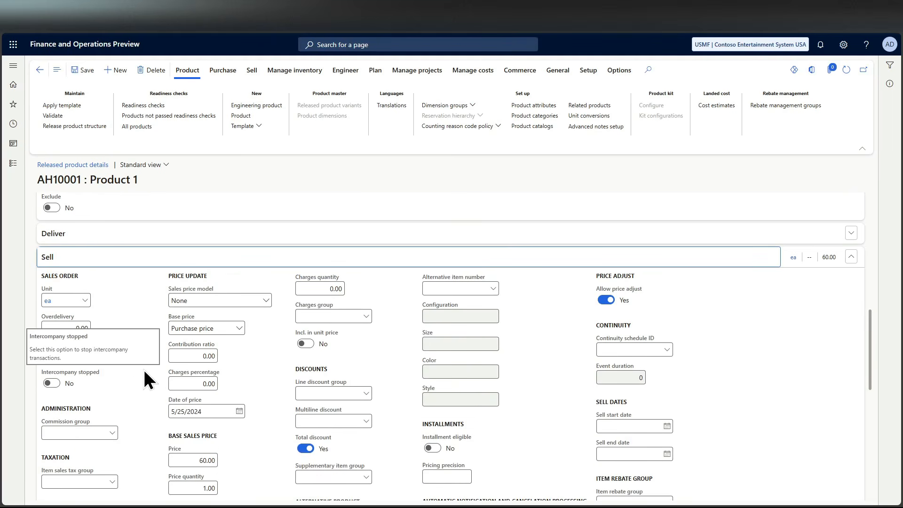
scroll(197, 367, "down", 1)
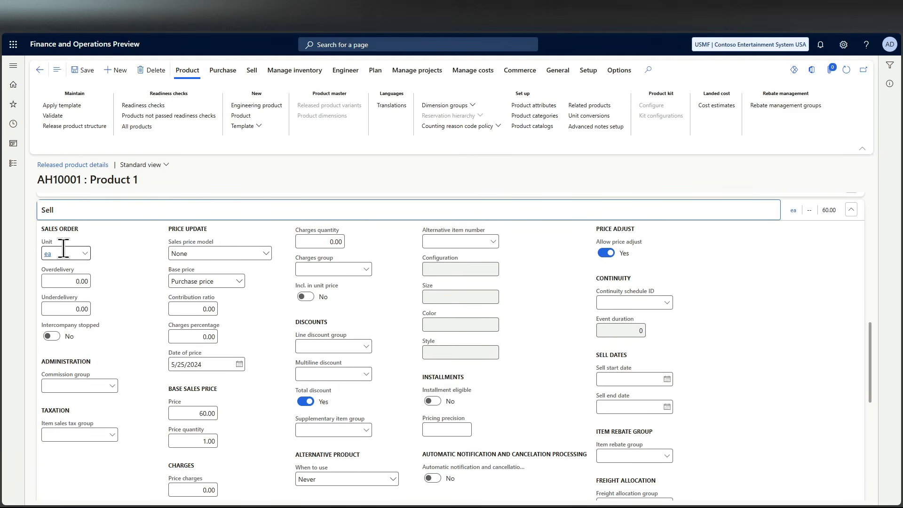
mouse_move(63, 250)
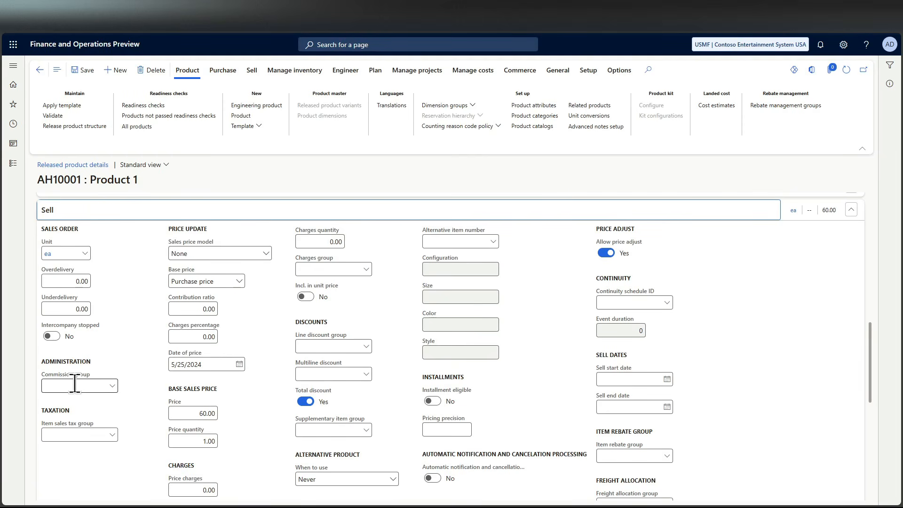
- Review the remaining Sell settings of Product 1 and expand its Manage inventory section
scroll(87, 440, "down", 1)
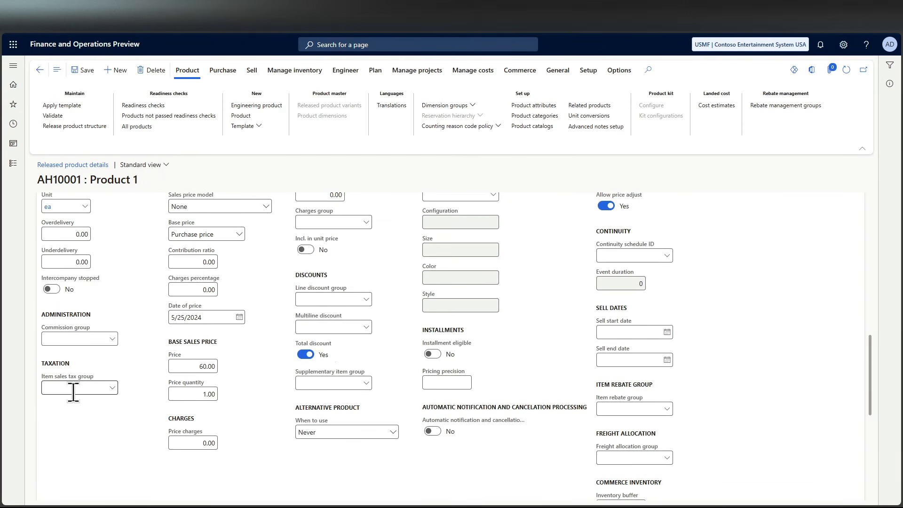
scroll(328, 293, "down", 1)
scroll(330, 294, "down", 5)
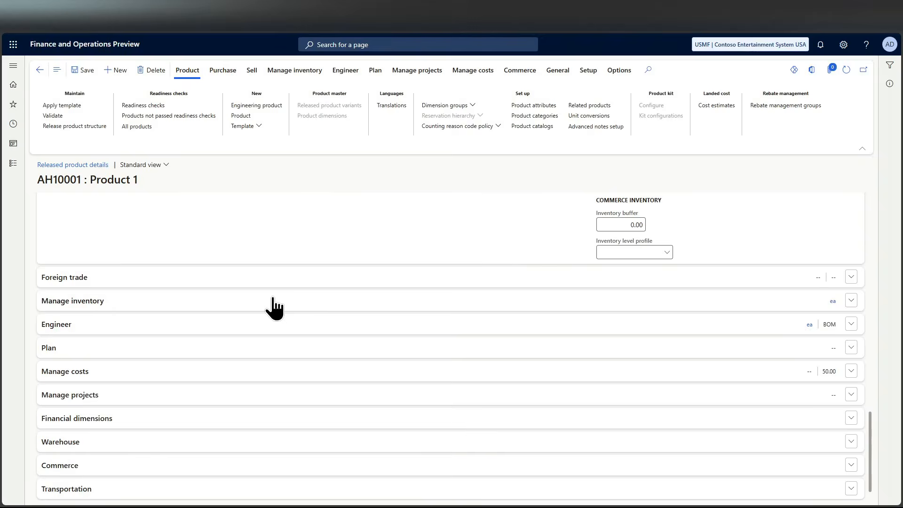
left_click(88, 297)
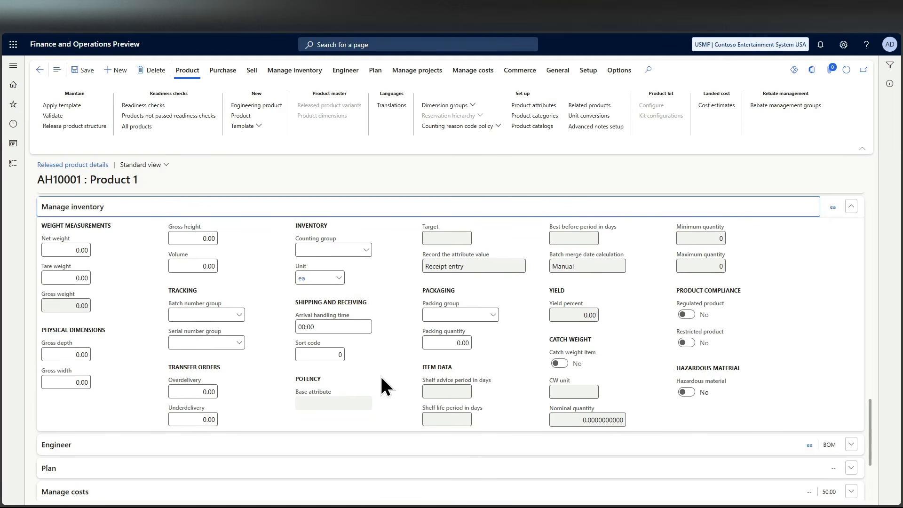
- Set the production type in the Engineer section of Product 1 to None
scroll(381, 378, "down", 3)
left_click(118, 306)
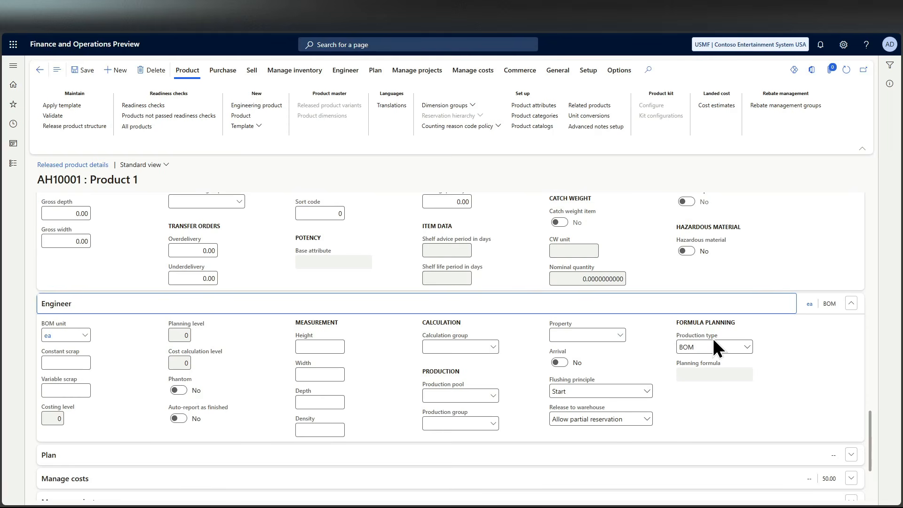
left_click(739, 349)
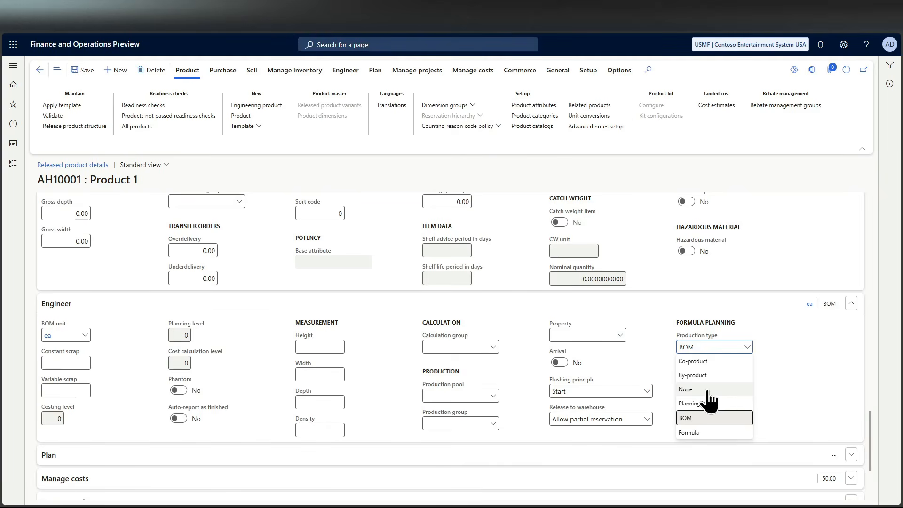
left_click(691, 389)
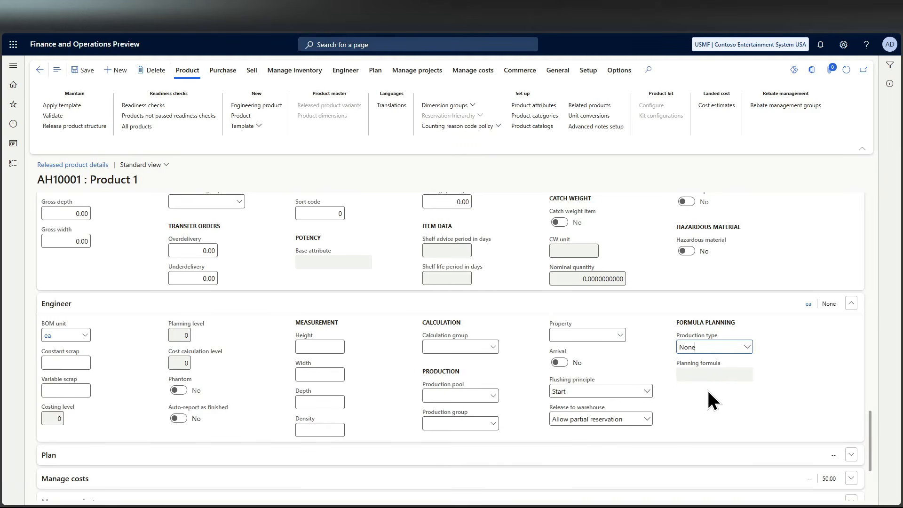
- Expand the Plan and Manage costs sections of Product 1 and examine the coverage group, price and cost group settings
scroll(223, 345, "down", 2)
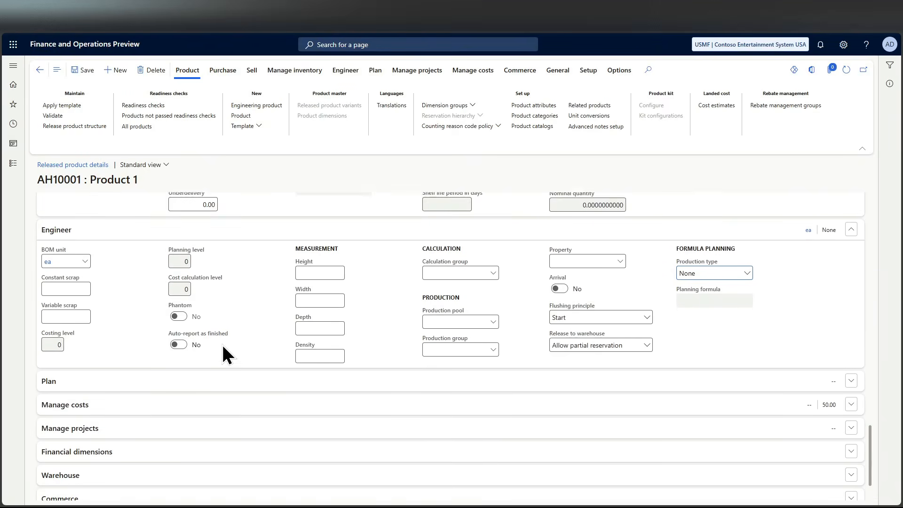
left_click(112, 367)
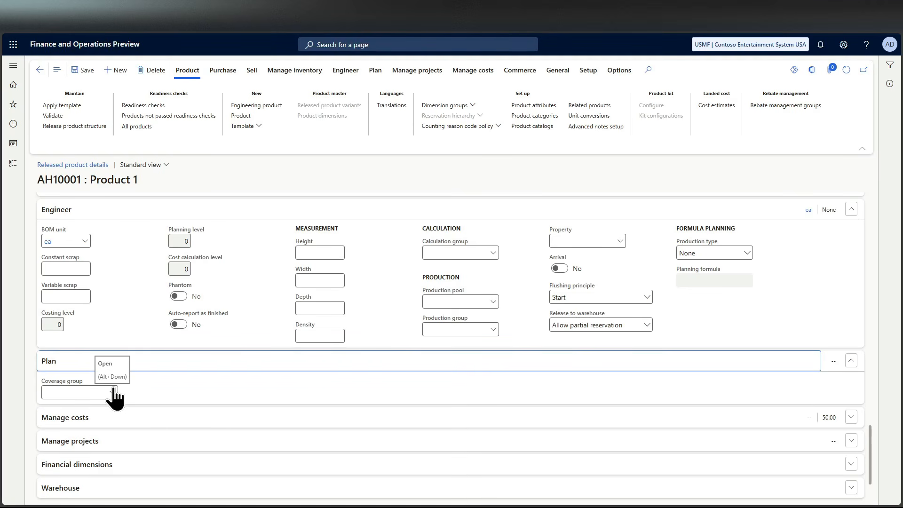
left_click(112, 418)
scroll(110, 413, "down", 1)
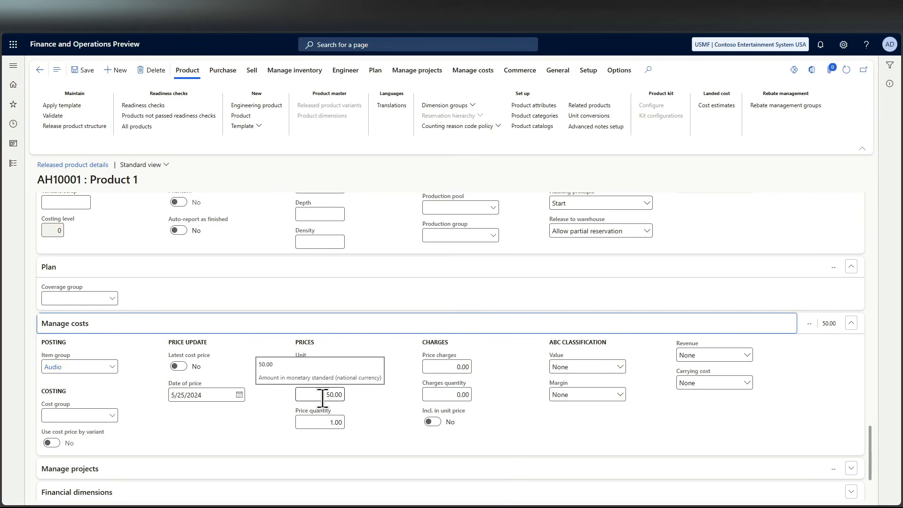
scroll(323, 399, "down", 1)
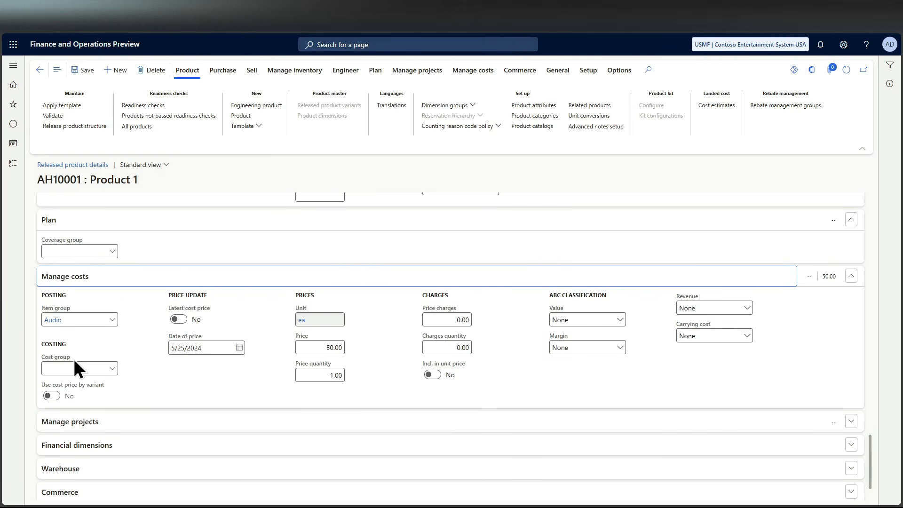
mouse_move(60, 361)
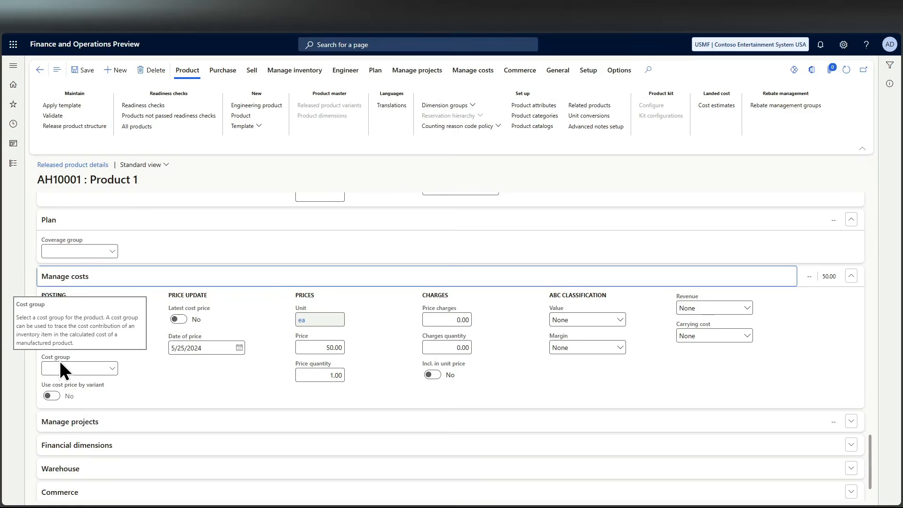
mouse_move(133, 383)
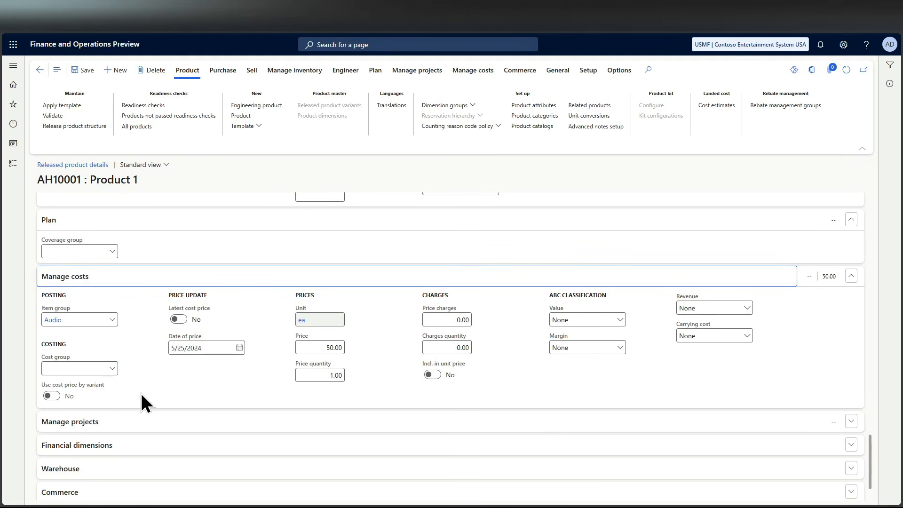
- Expand the Financial dimensions and Warehouse sections of Product 1 and examine their fields
scroll(153, 383, "down", 1)
left_click(117, 399)
scroll(155, 411, "down", 3)
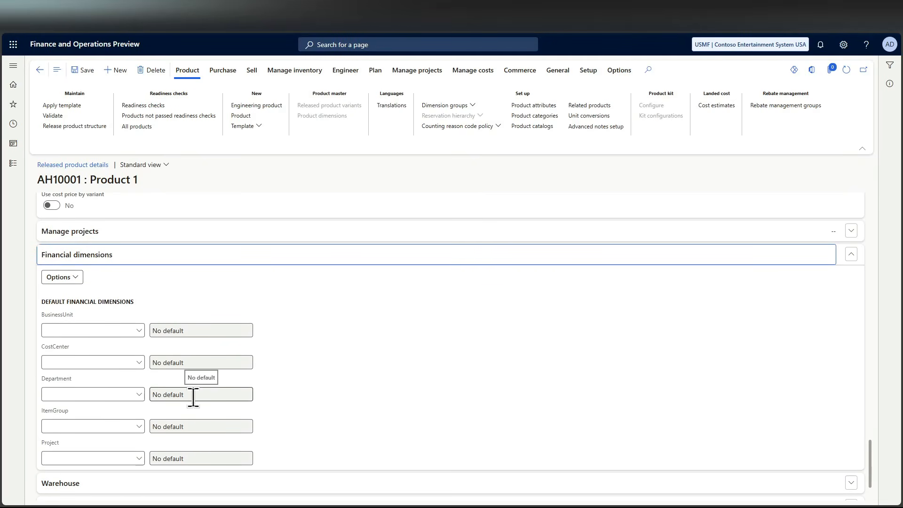
scroll(194, 396, "down", 2)
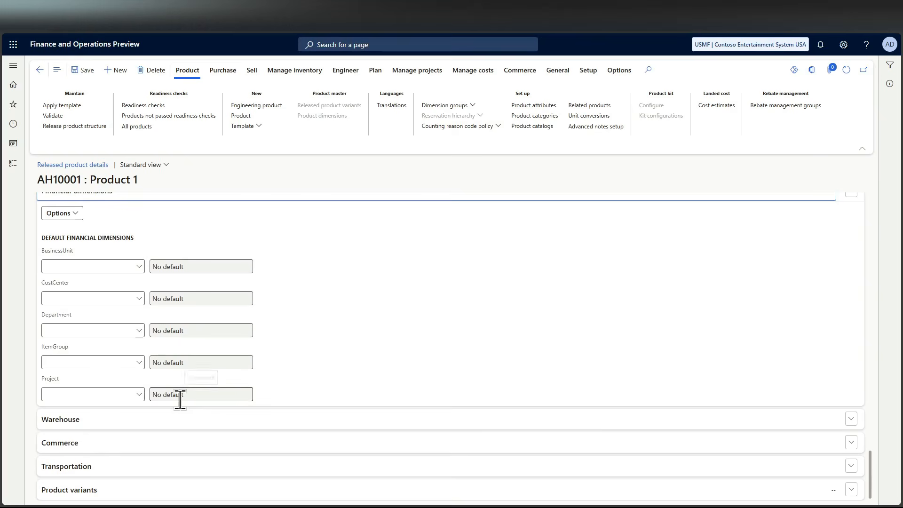
left_click(97, 428)
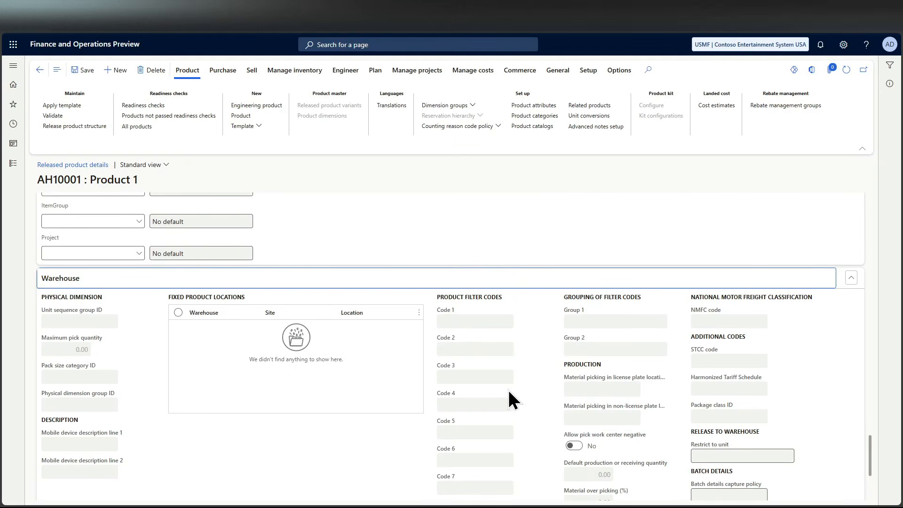
scroll(508, 390, "down", 3)
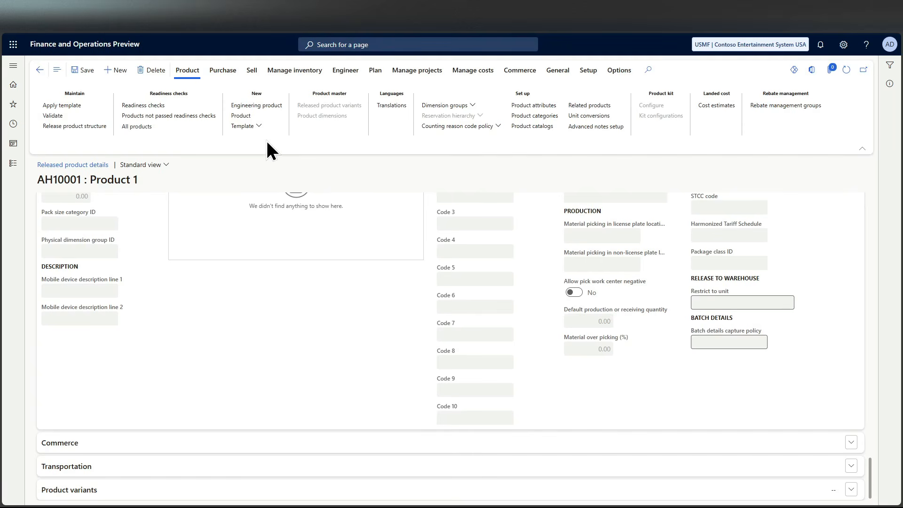
- Look at the product template options and the assigned dimension groups of Product 1 without changing them
left_click(254, 127)
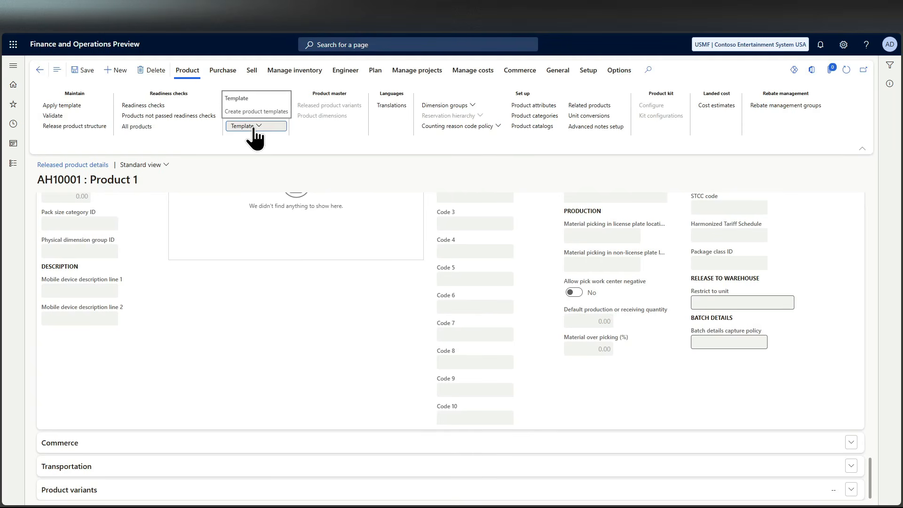
left_click(253, 125)
key("Escape")
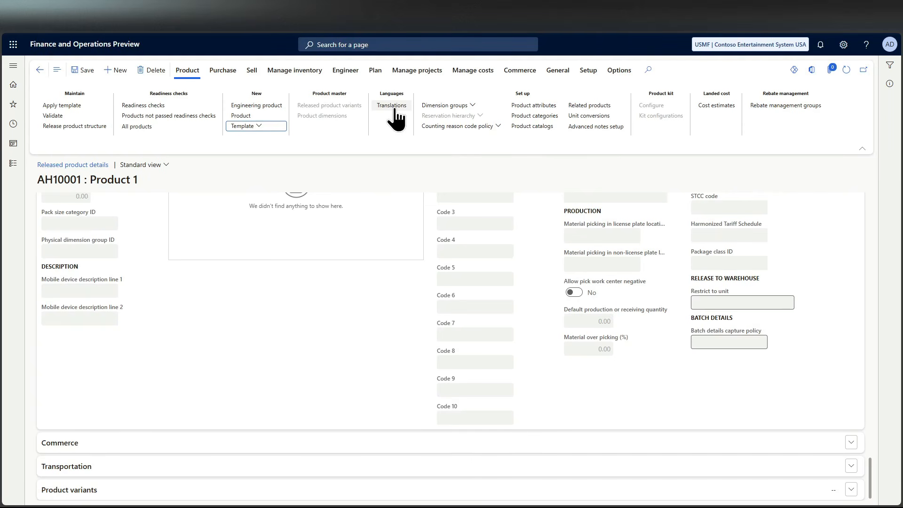
left_click(460, 107)
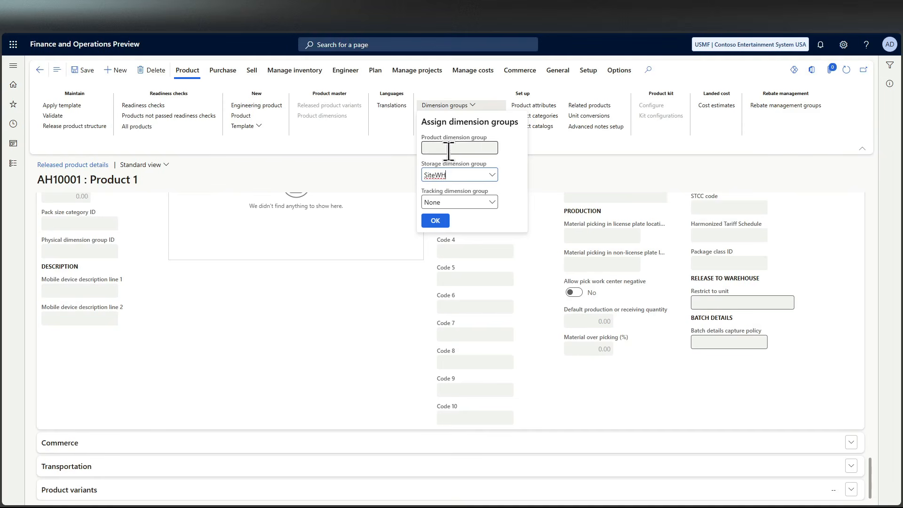
left_click(376, 135)
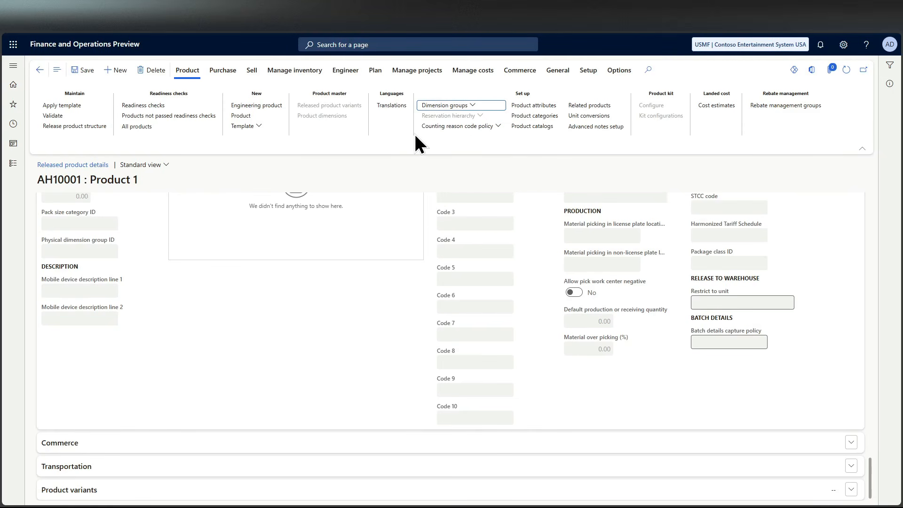
- Assign Product 1 to the OFFICE MACHINES category of the Procurement - Office Supplies hierarchy and return to the product details
left_click(538, 115)
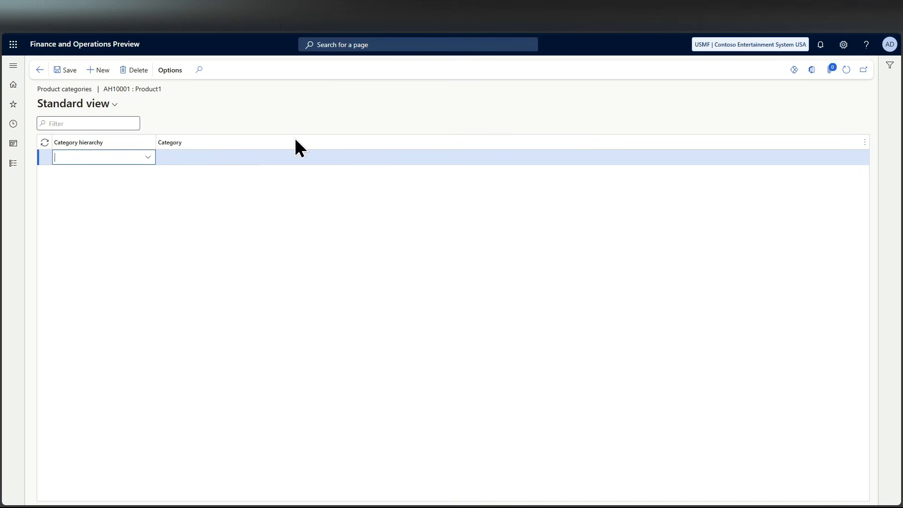
left_click(149, 157)
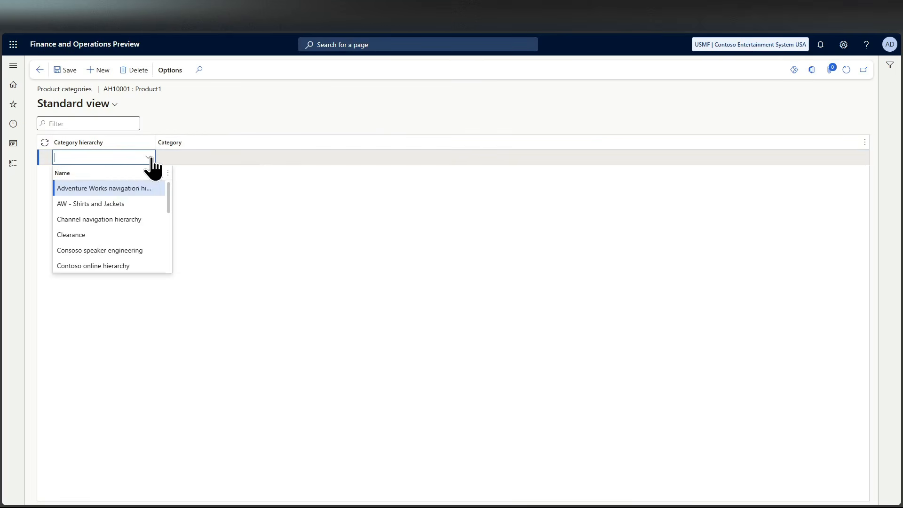
scroll(110, 238, "down", 3)
left_click(109, 236)
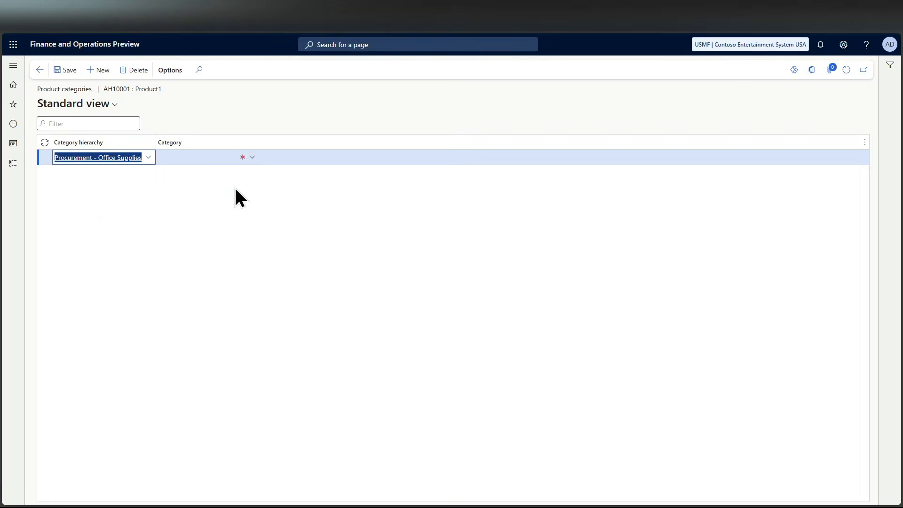
left_click(252, 158)
left_click(230, 239)
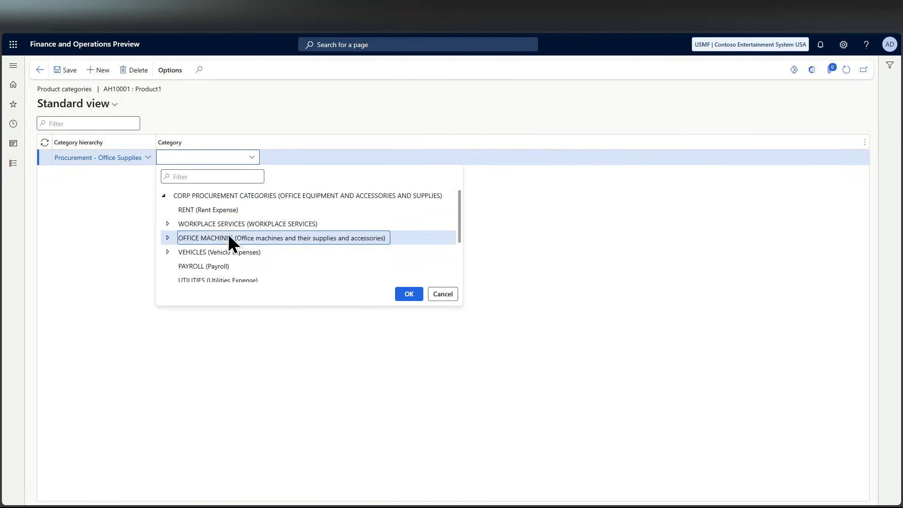
left_click(408, 293)
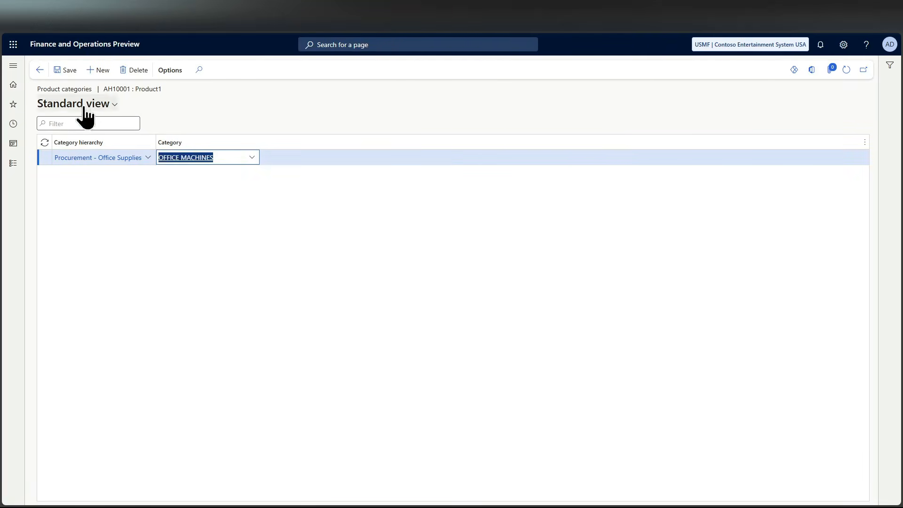
left_click(39, 71)
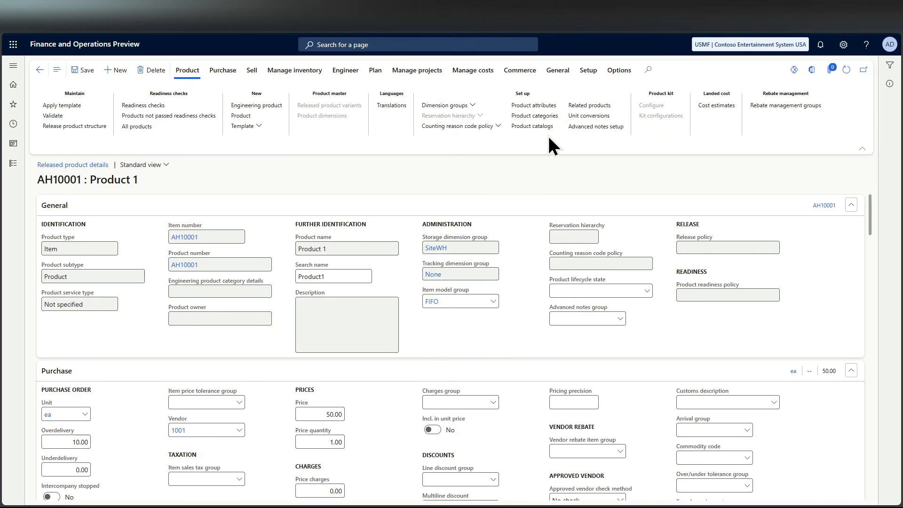
- Create an intra-class unit conversion of 1 Box = 10 ea for Product 1 and return to the product details
left_click(591, 116)
left_click(181, 158)
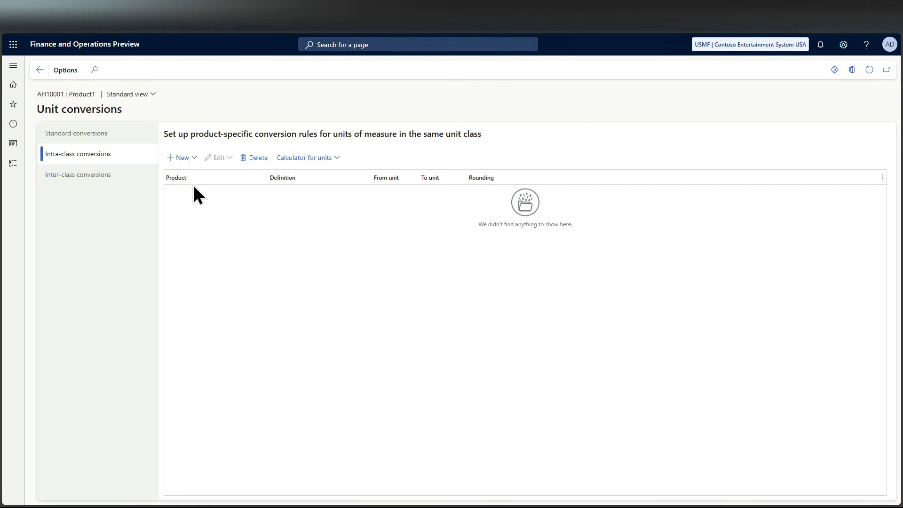
left_click(244, 229)
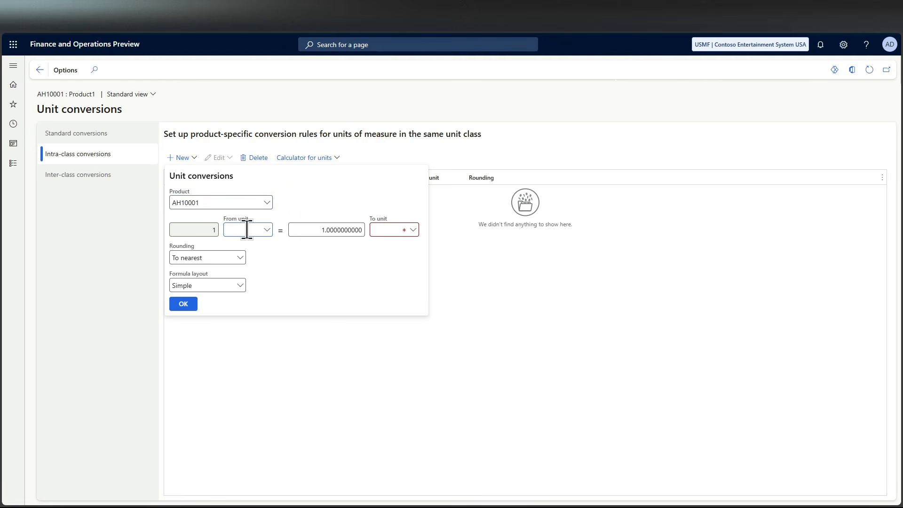
type("BOX")
left_click(297, 229)
type("10")
left_click(377, 229)
type("ea")
left_click(183, 304)
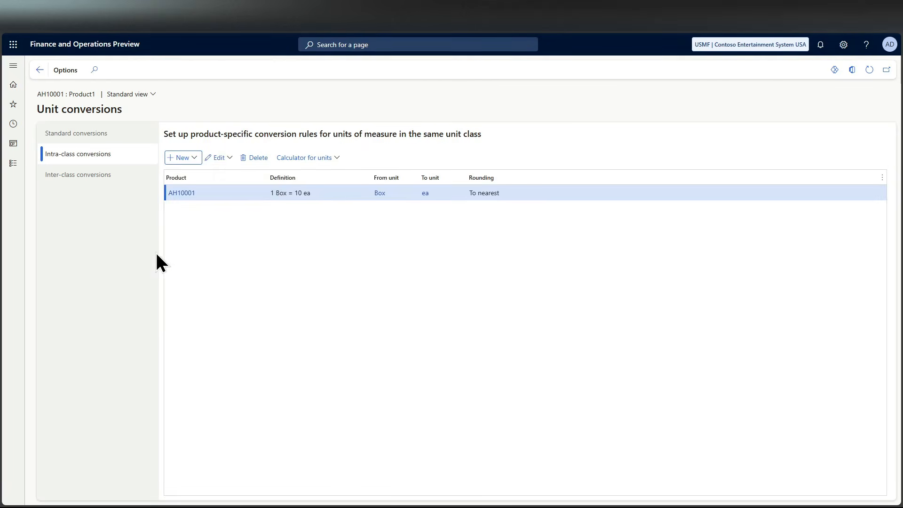
left_click(40, 70)
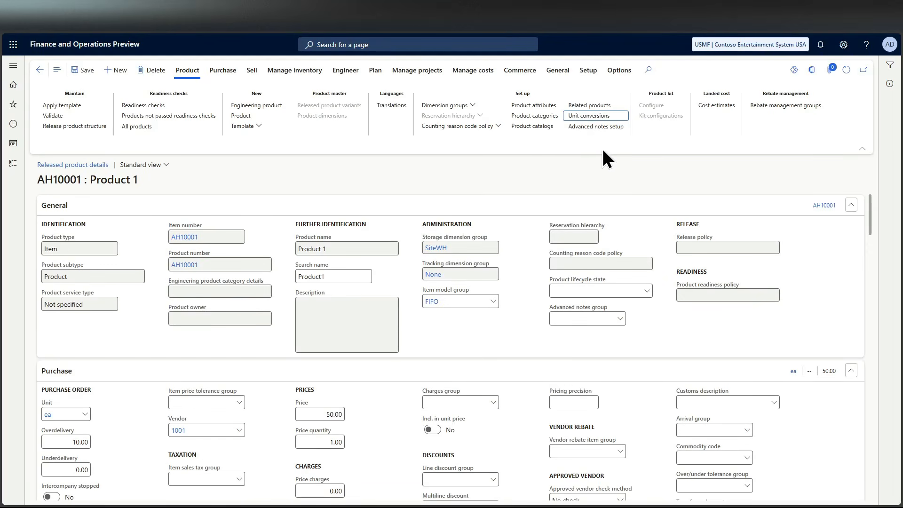
- Check the vendor's external item description for Product 1, and display the product's sales-related commands
left_click(214, 78)
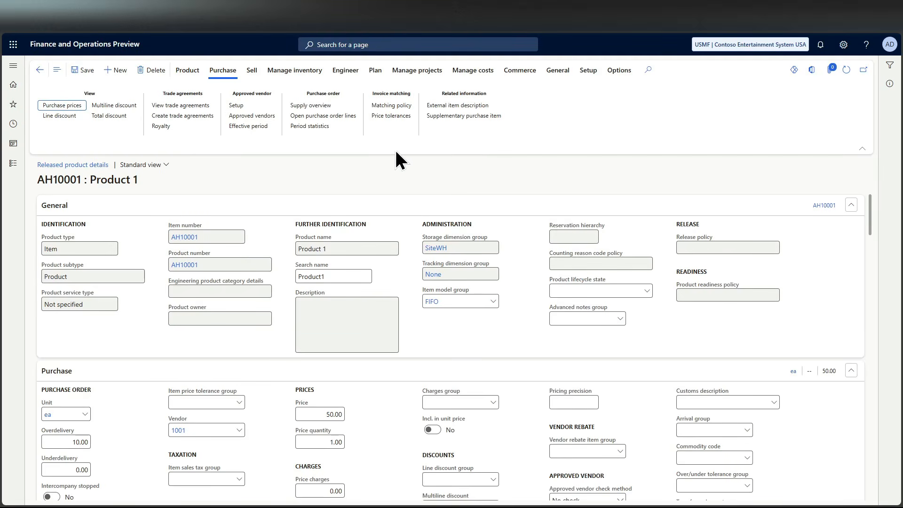
left_click(473, 107)
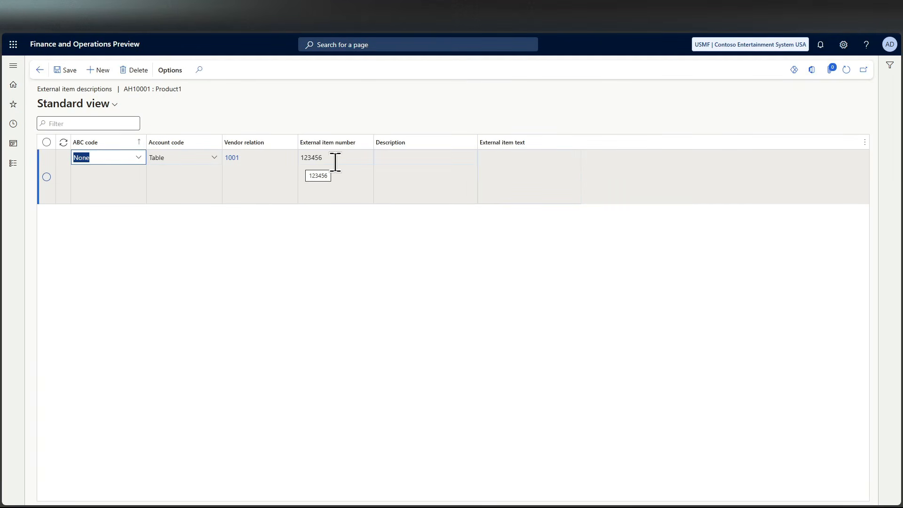
left_click(410, 158)
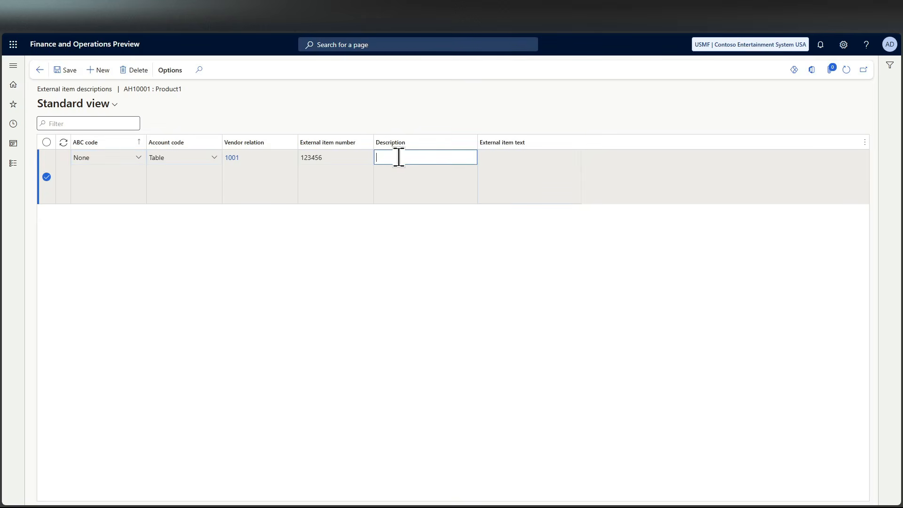
left_click(39, 70)
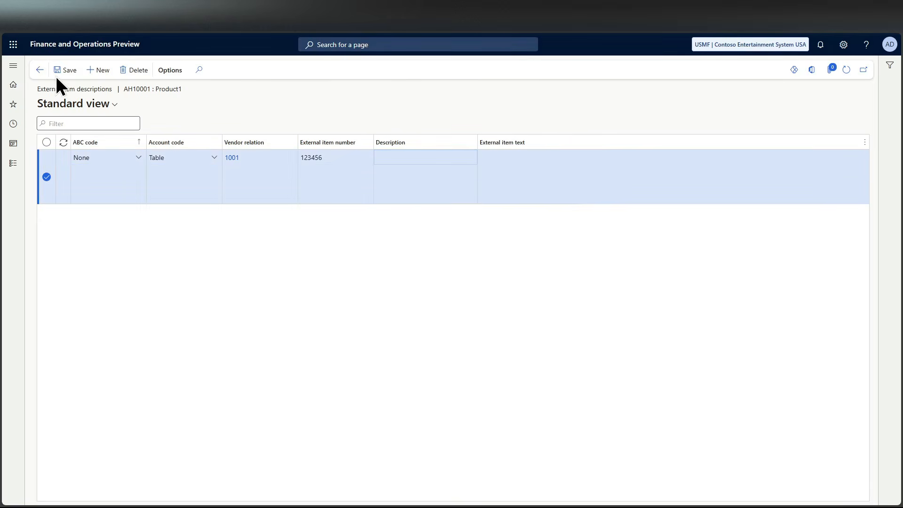
left_click(246, 77)
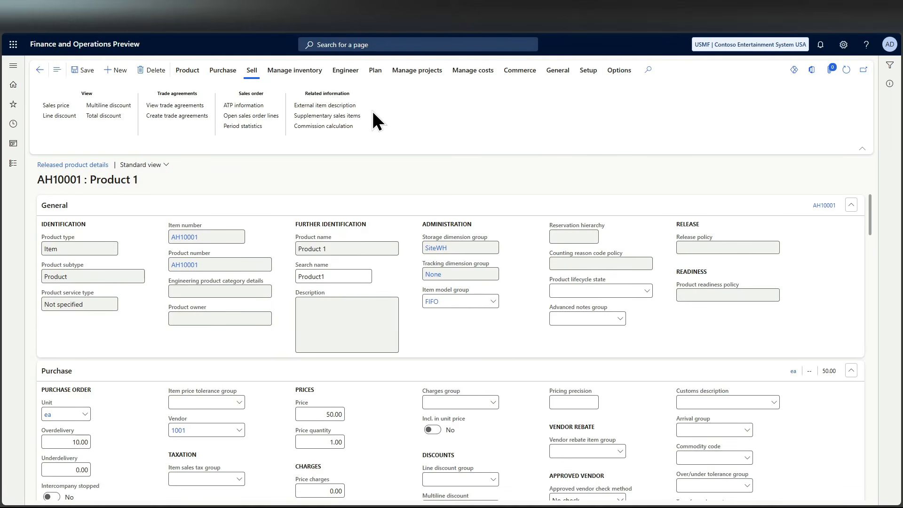
- Open Product 1's default order settings and set the order type to Purchase order, with default purchase site 1 and warehouse 11
left_click(308, 74)
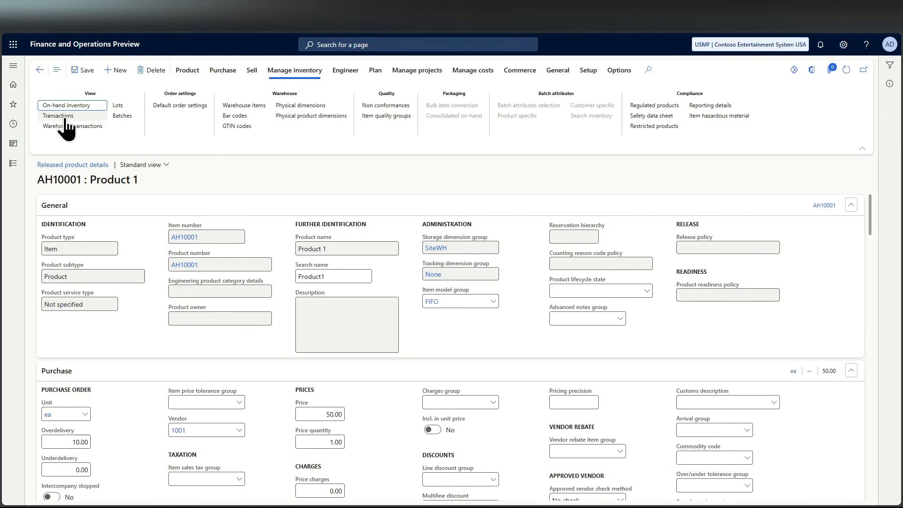
left_click(173, 111)
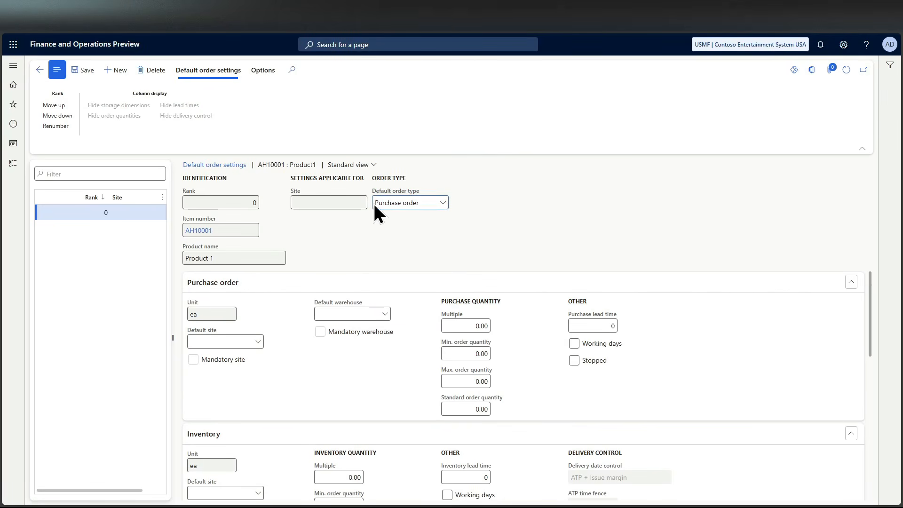
left_click(438, 202)
left_click(412, 217)
left_click(229, 341)
type("1")
left_click(346, 314)
type("11")
- Set the standard purchase order quantity to 10 and the maximum to 5, save the default order settings, and return to the product details
left_click(465, 414)
type("10")
left_click(468, 380)
left_click(468, 380)
type("5")
left_click(540, 390)
scroll(535, 395, "down", 3)
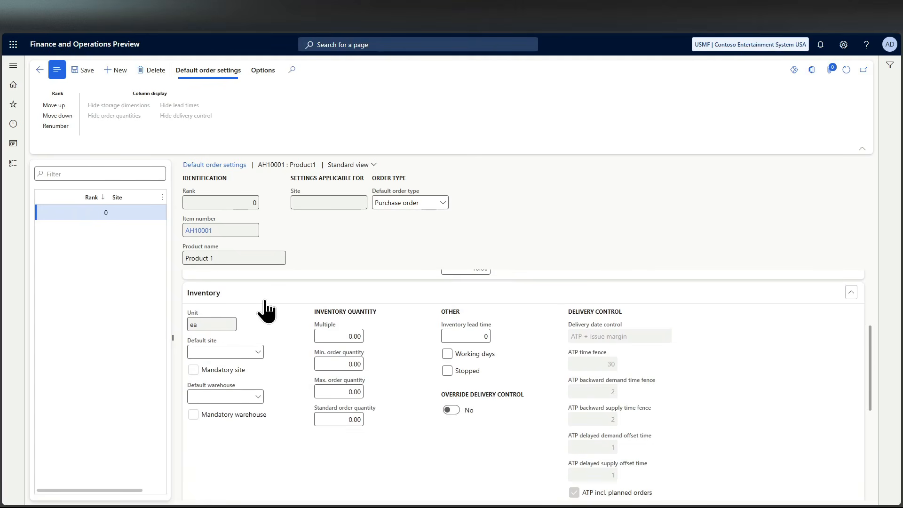
scroll(263, 320, "down", 4)
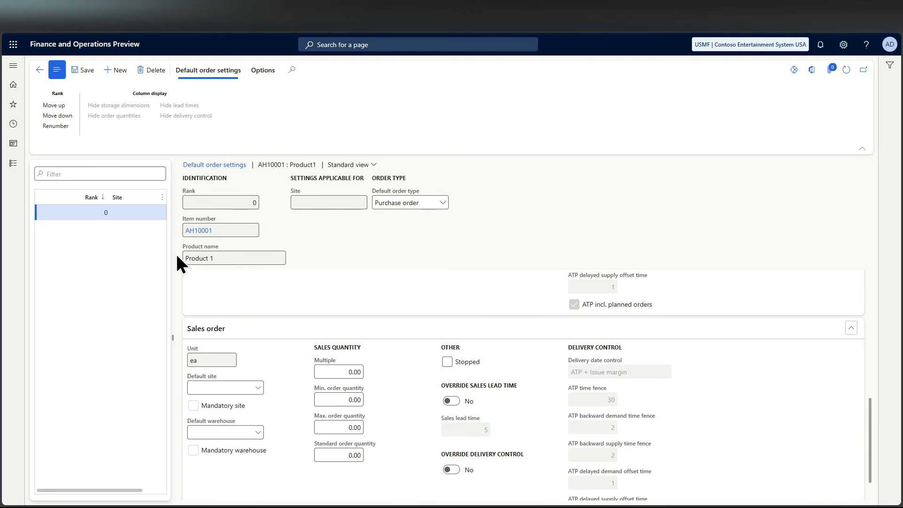
left_click(81, 69)
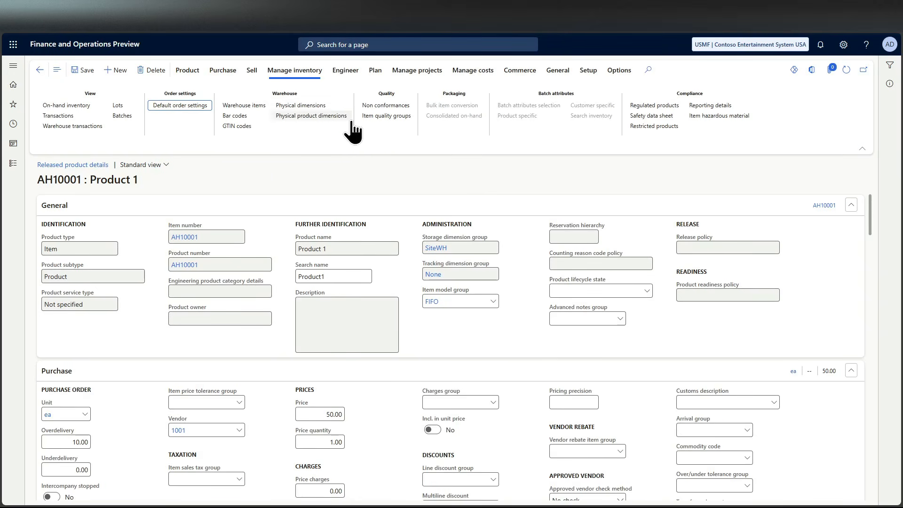
- Review the engineering, planning, project, cost, commerce, general, setup and page-option commands available for Product 1
left_click(348, 73)
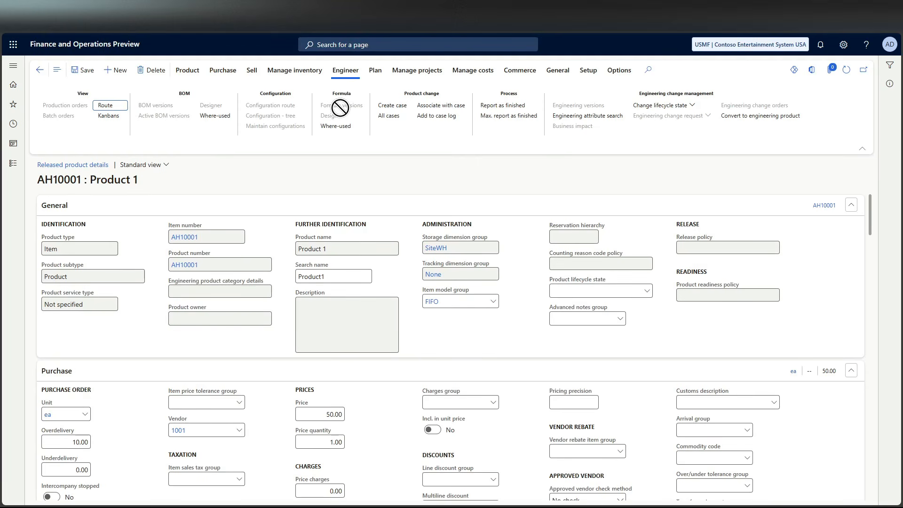
left_click(373, 75)
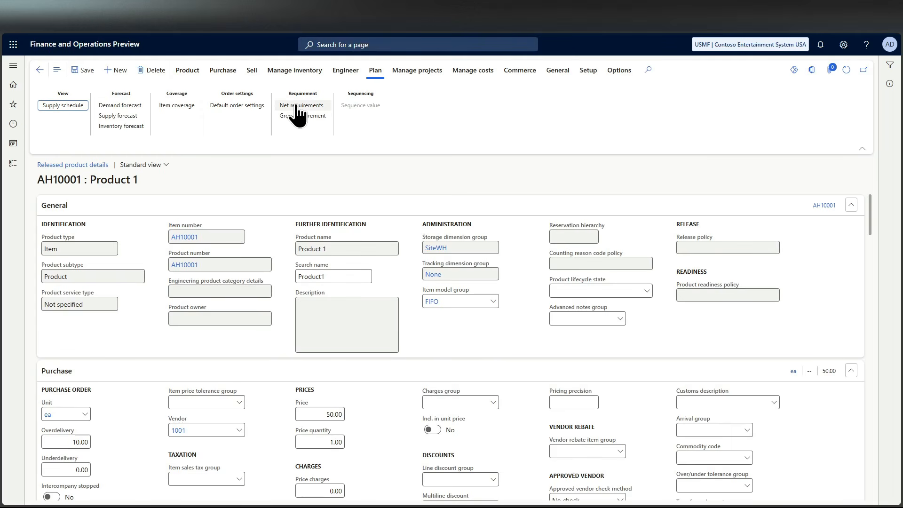
left_click(418, 71)
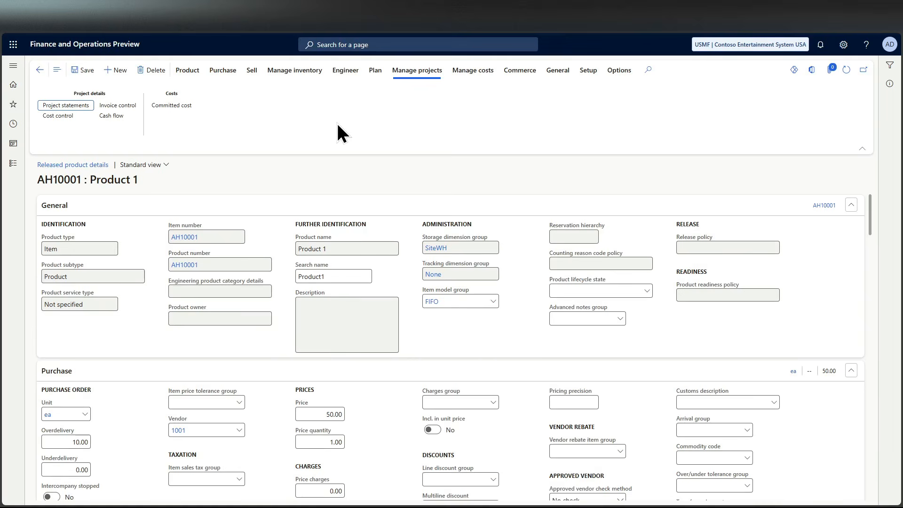
left_click(473, 70)
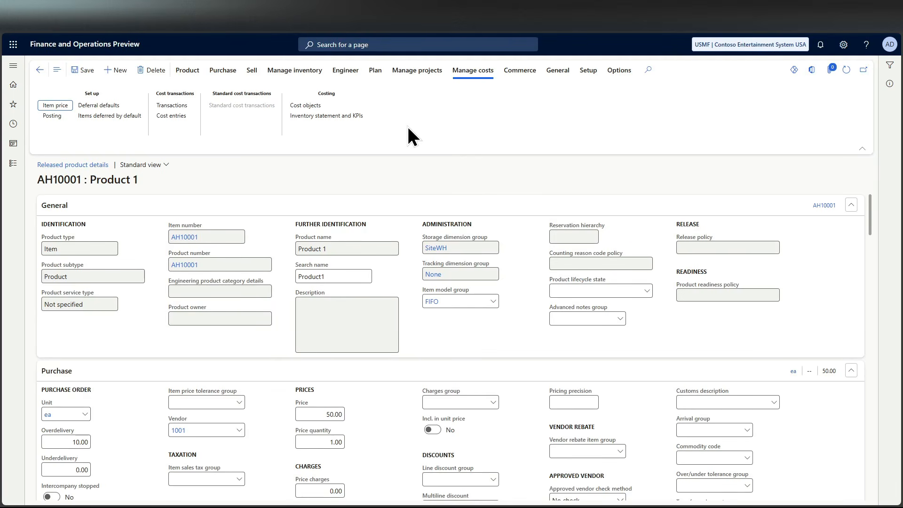
left_click(522, 76)
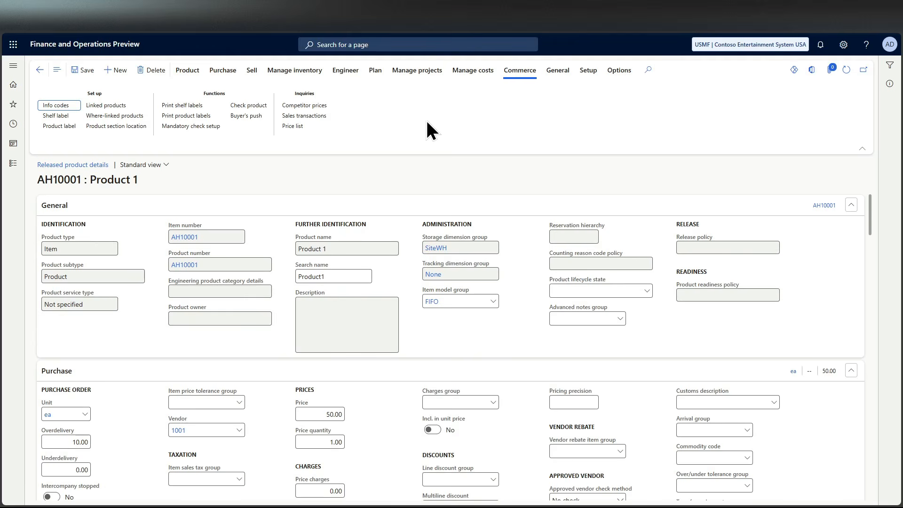
left_click(558, 72)
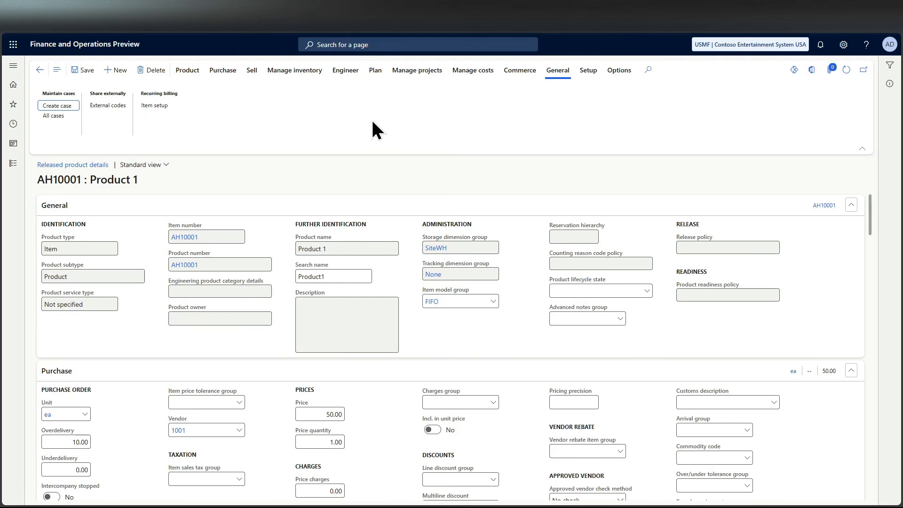
left_click(65, 108)
left_click(588, 71)
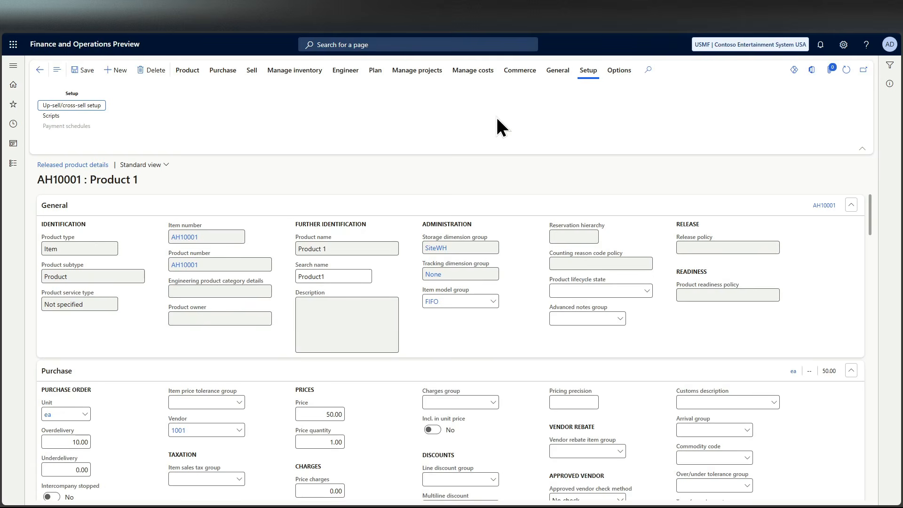
left_click(614, 71)
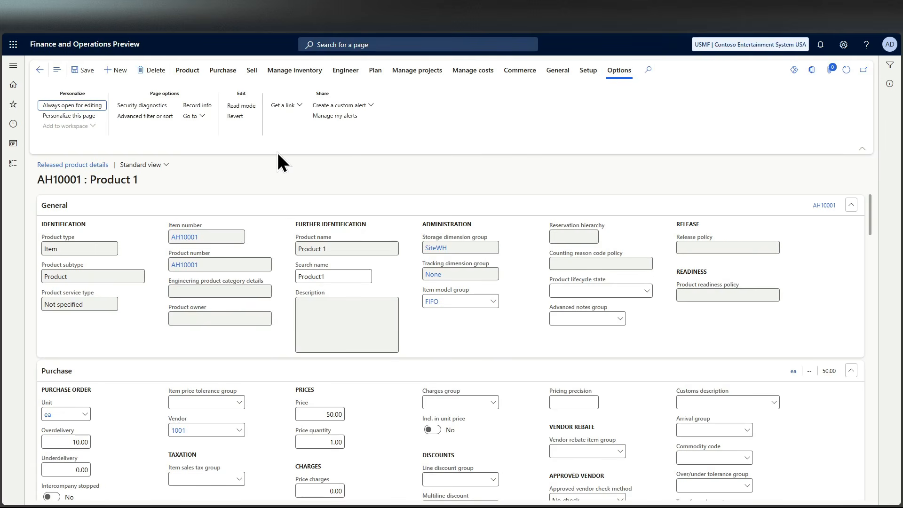
- Examine the security roles that grant access to the page, and view all fields of the Product 1 record
left_click(152, 107)
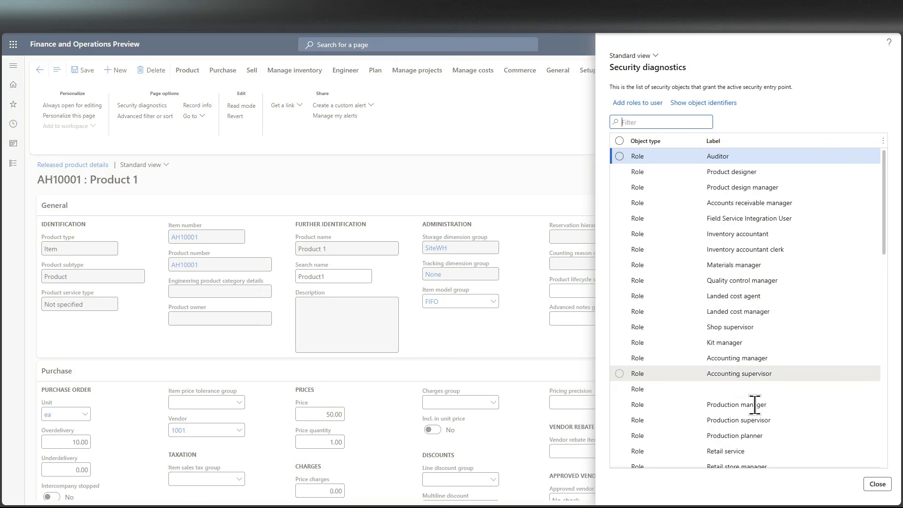
left_click(878, 485)
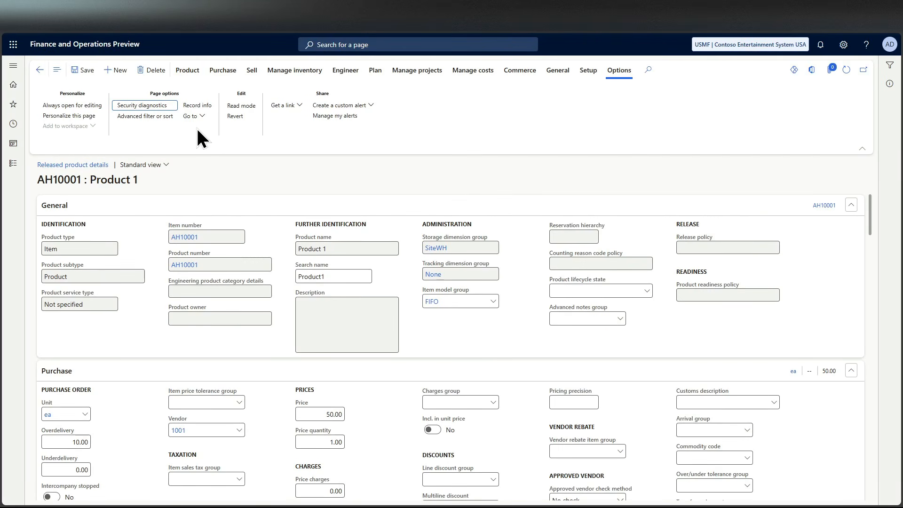
left_click(231, 239)
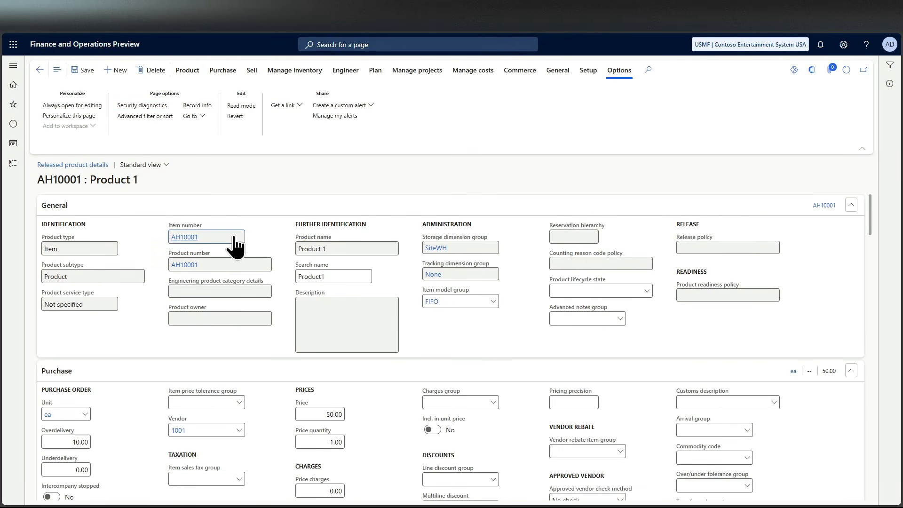
left_click(208, 105)
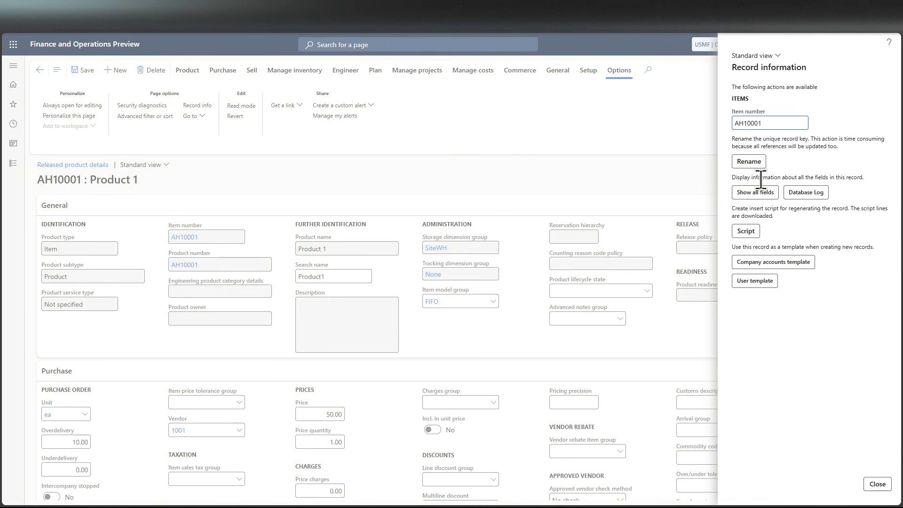
left_click(758, 194)
scroll(279, 277, "down", 10)
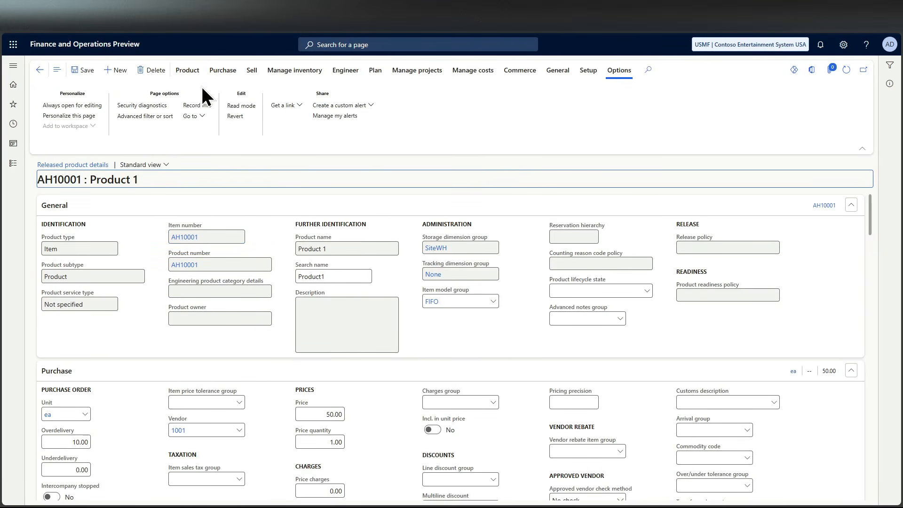
- Start a new released product with subtype Product master, product number AH10002 and product name TV
left_click(123, 74)
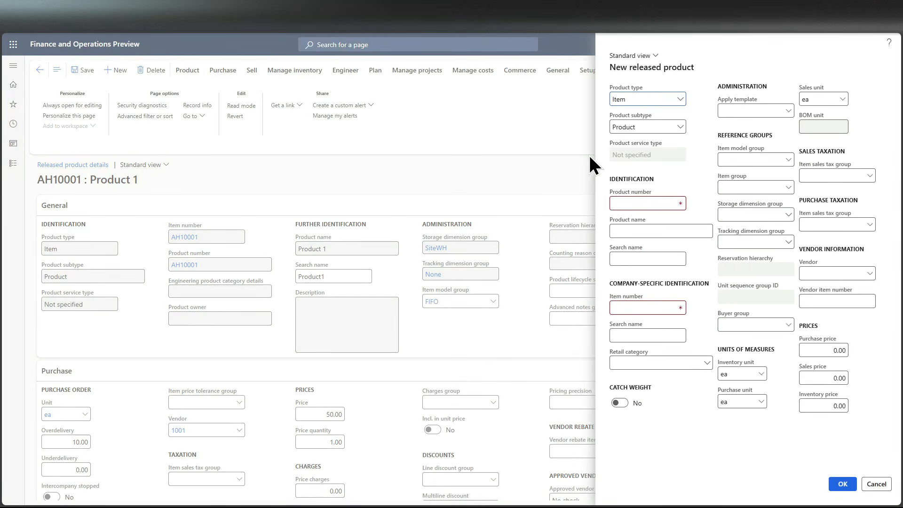
left_click(679, 127)
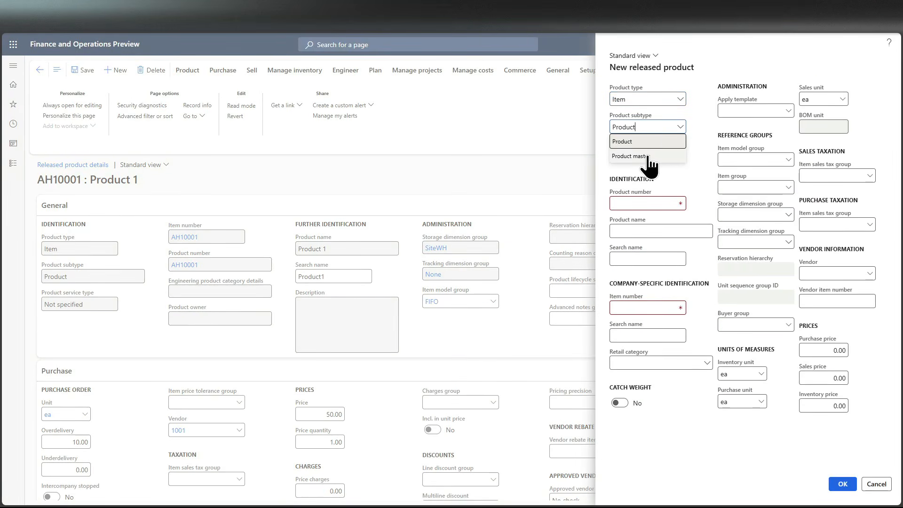
left_click(649, 157)
left_click(646, 206)
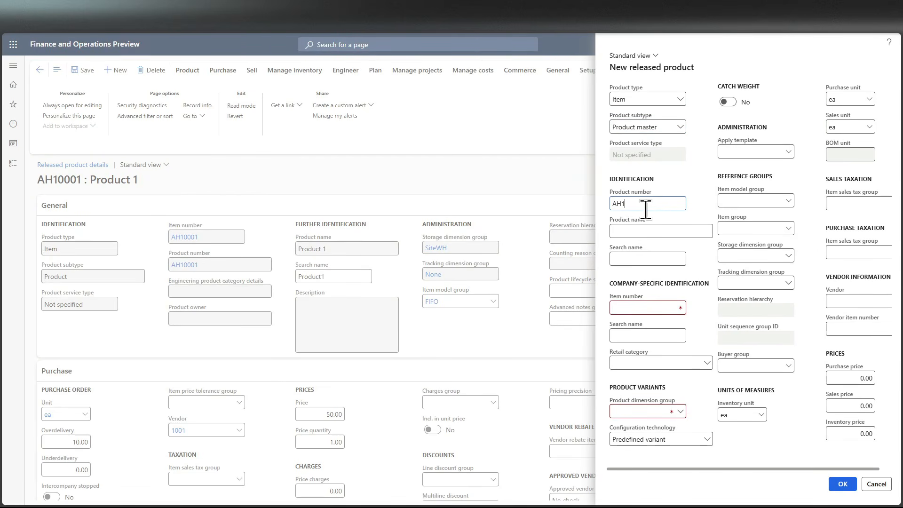
type("AH10002")
left_click(668, 231)
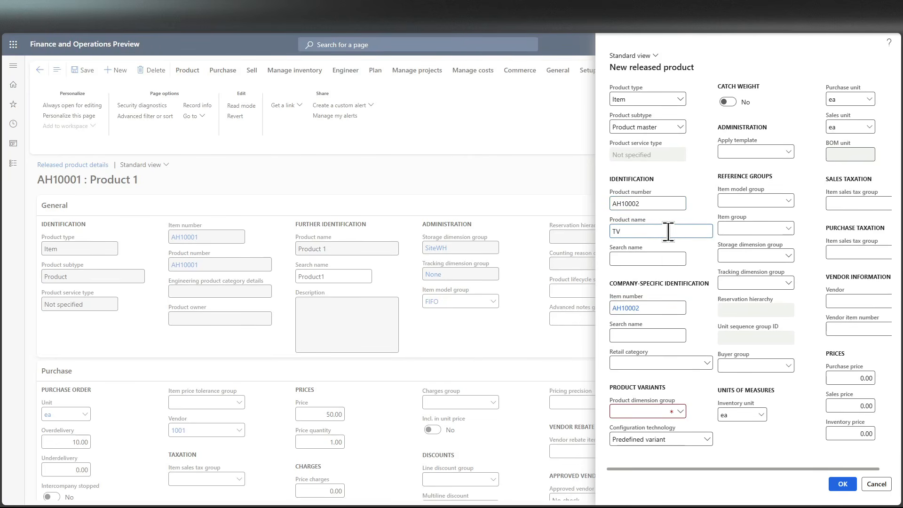
- Set the new product's dimension group to Size and its configuration technology to Predefined variant
left_click_drag(667, 286, 671, 288)
left_click(697, 415)
left_click(680, 412)
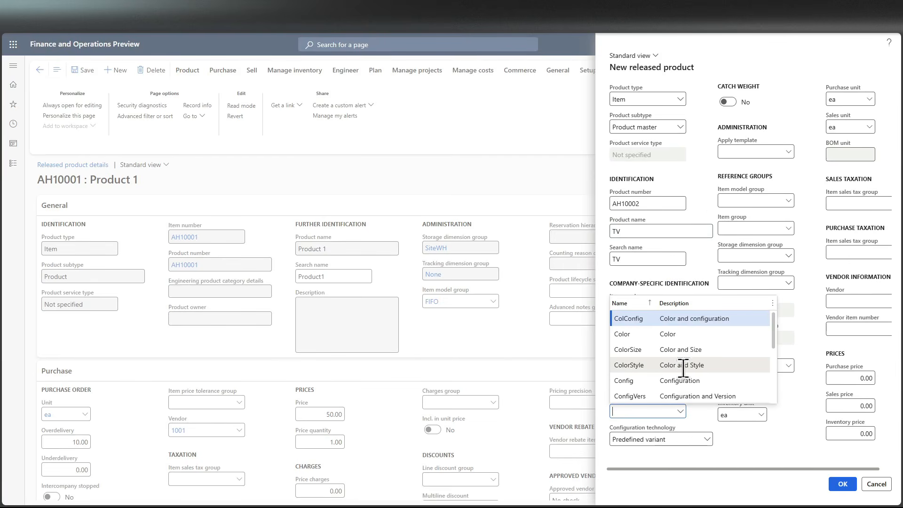
scroll(682, 370, "down", 1)
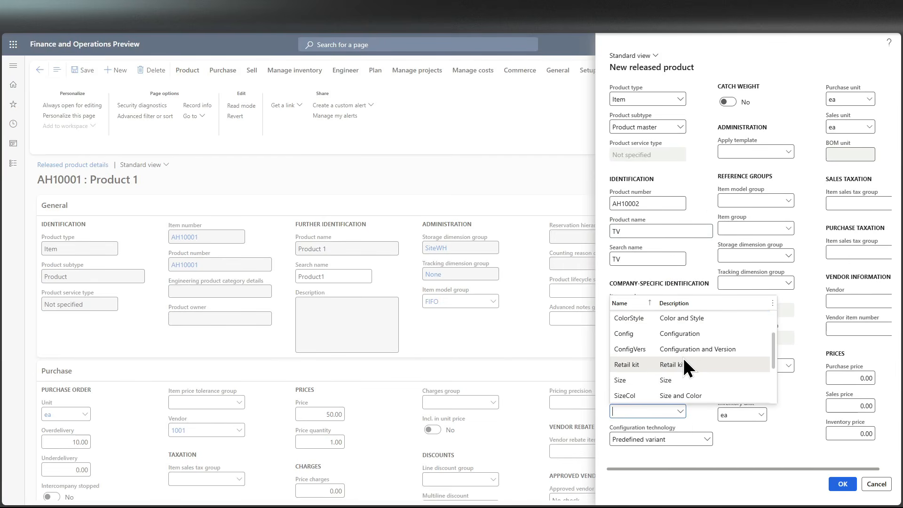
left_click(646, 380)
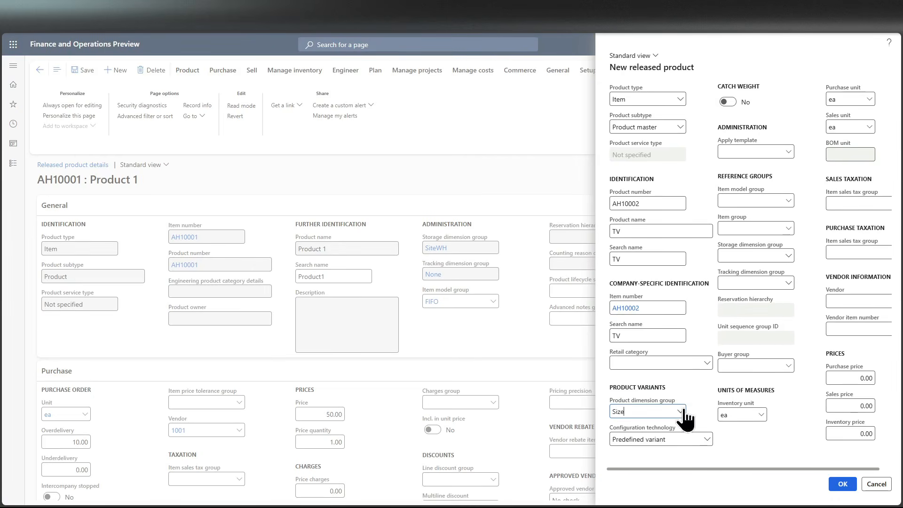
left_click(709, 443)
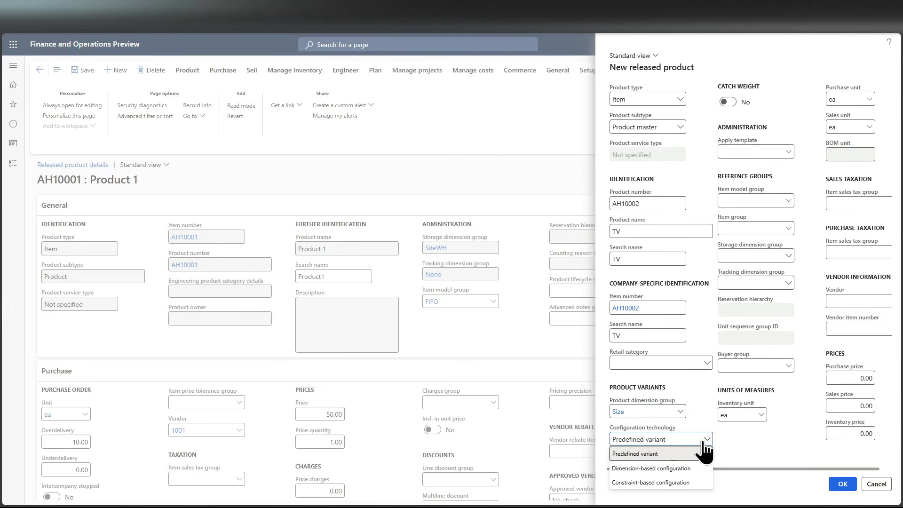
left_click(652, 455)
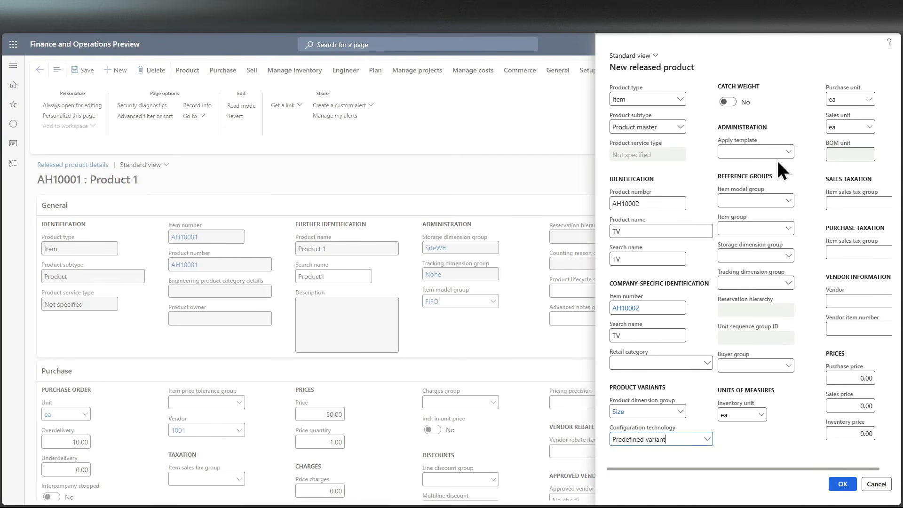
- Assign item model group FIFO, item group Audio, storage dimension group SiteWH and tracking dimension group None, and create the TV product
left_click(789, 201)
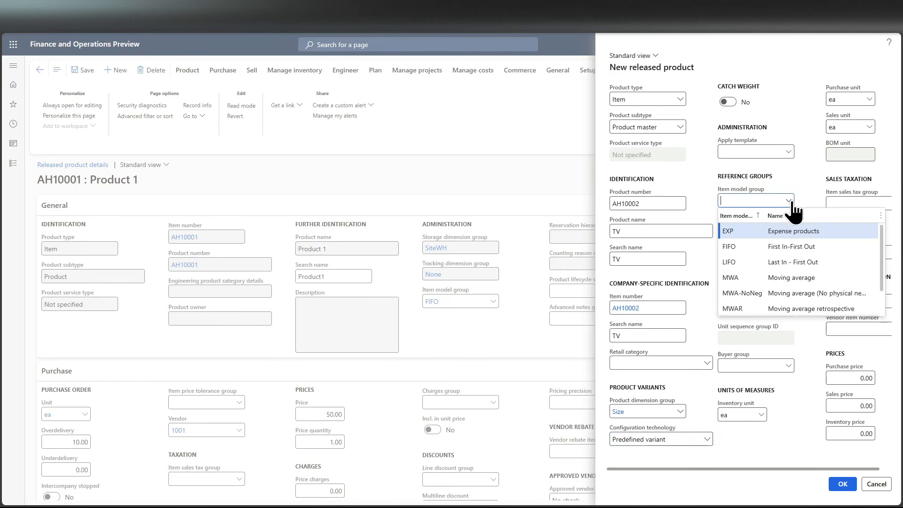
left_click(740, 246)
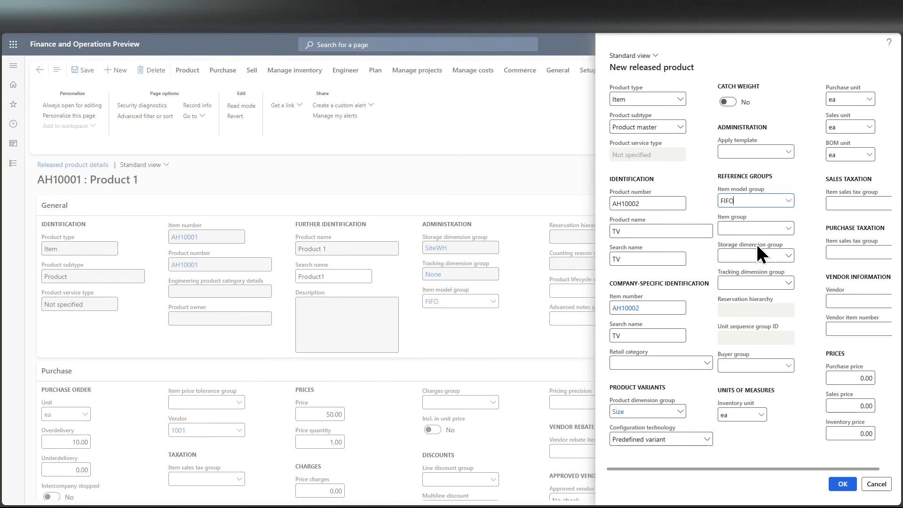
left_click(788, 229)
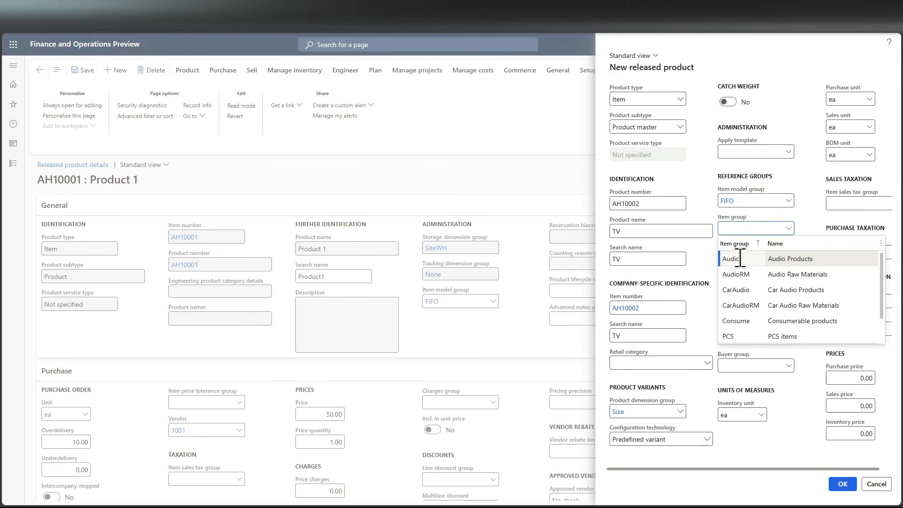
left_click(743, 259)
left_click(788, 256)
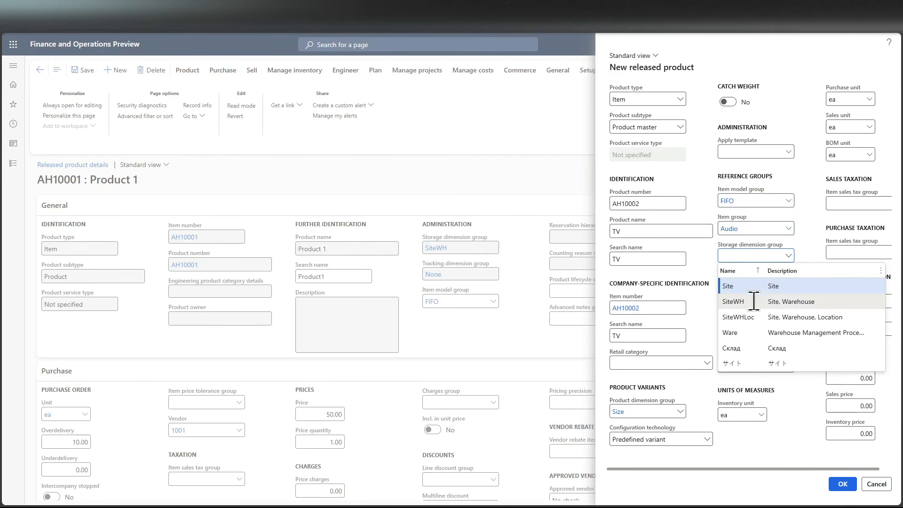
left_click(753, 303)
left_click(791, 281)
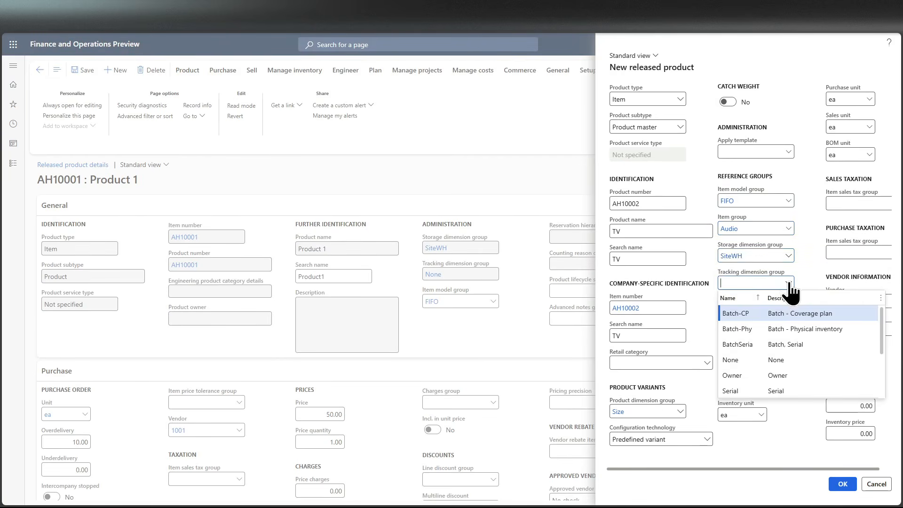
left_click(743, 361)
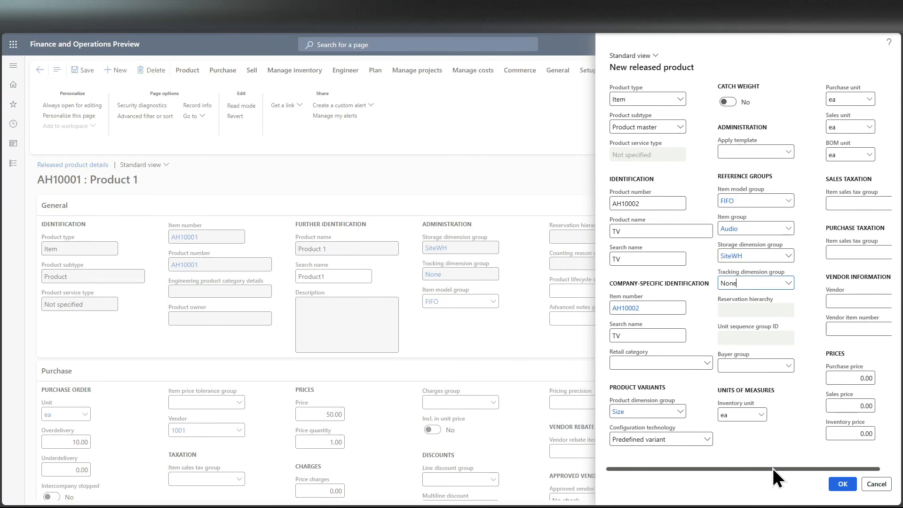
left_click_drag(772, 469, 789, 468)
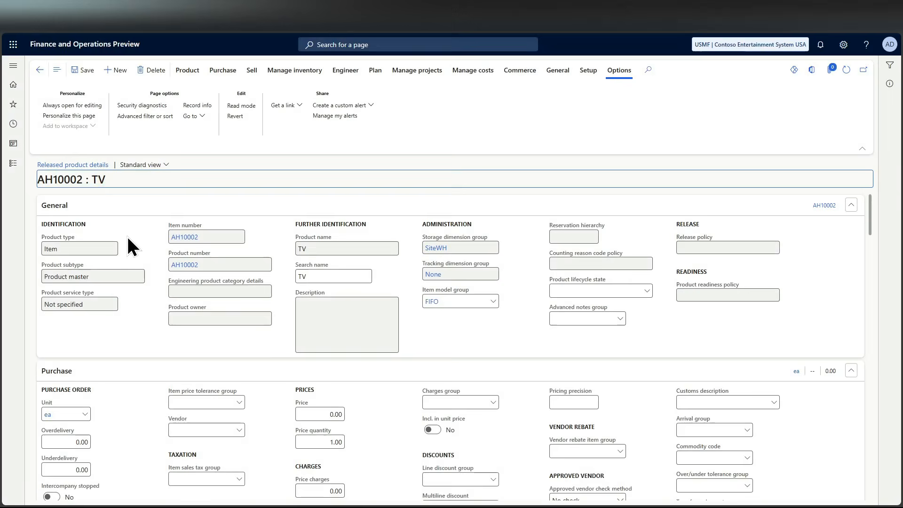
- Define the sizes 32, 55, 75 and 85 in the product dimensions of the TV product master
left_click(186, 74)
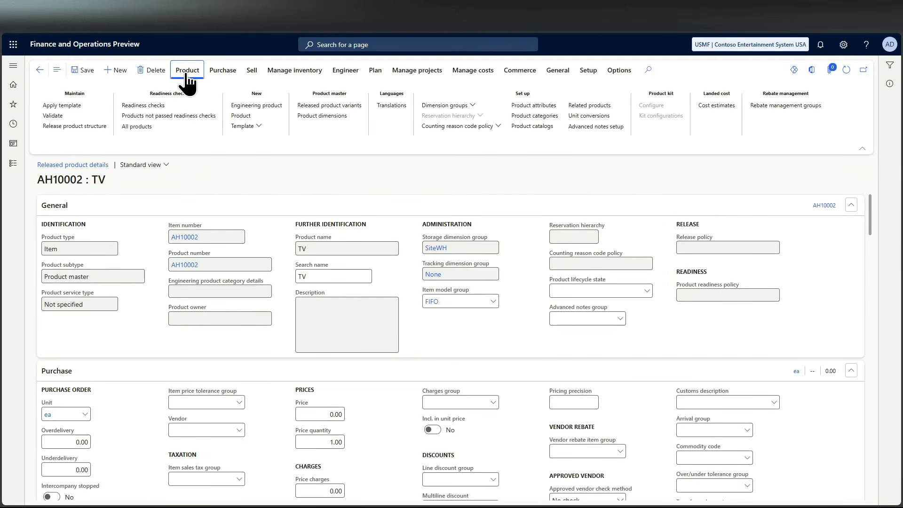
left_click(313, 117)
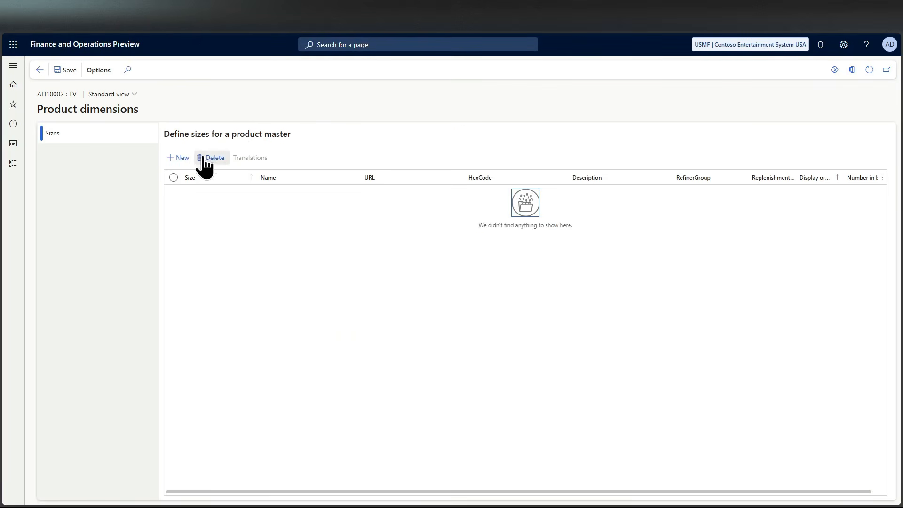
left_click(180, 158)
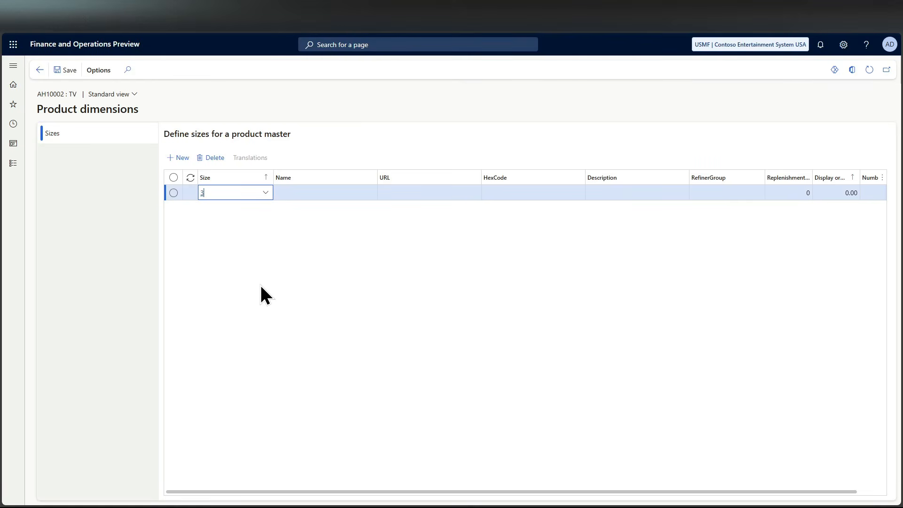
left_click(183, 158)
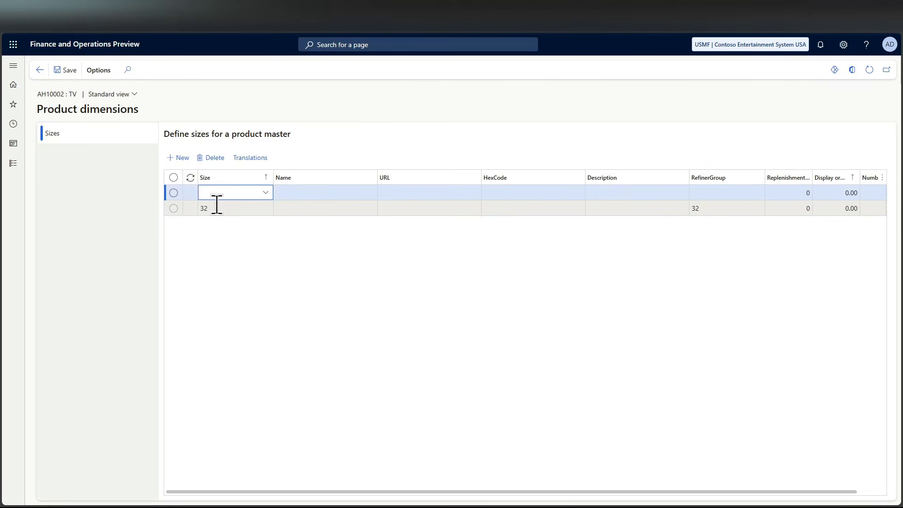
type("55")
left_click(183, 158)
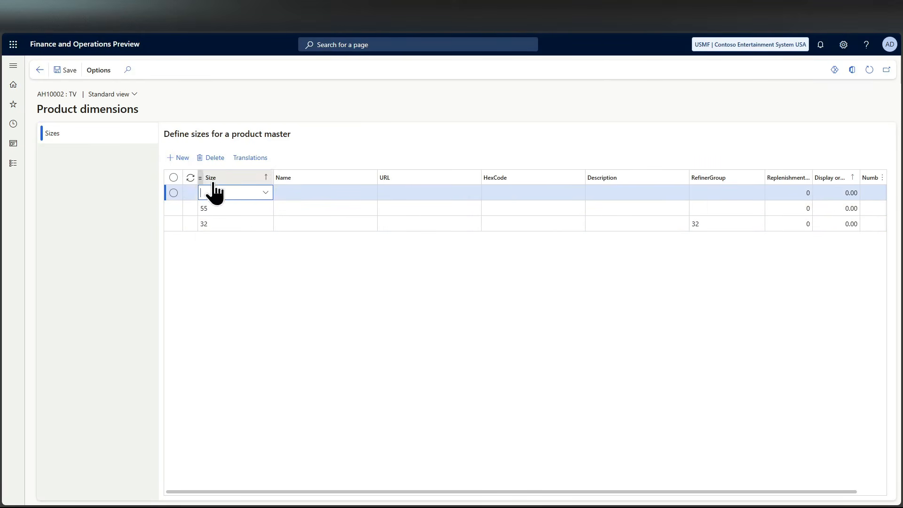
type("75")
left_click(183, 159)
type("85")
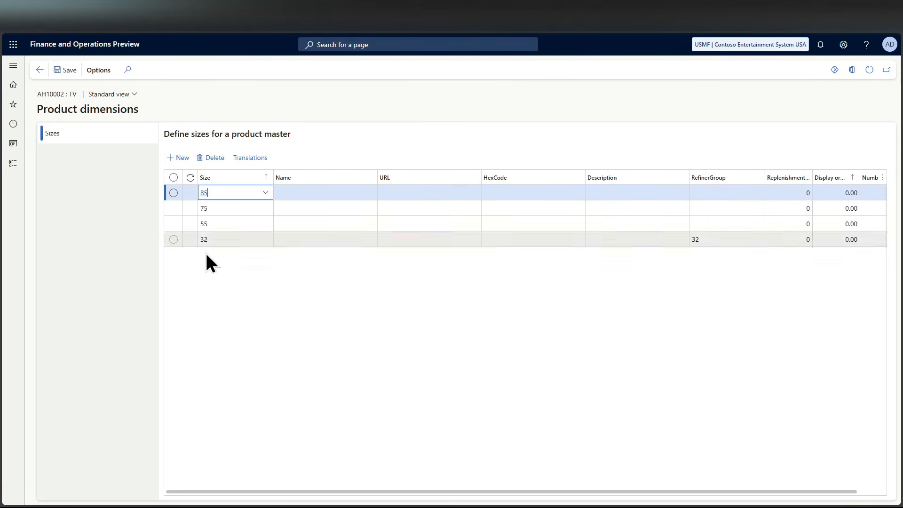
- Save the sizes defined for the TV product master
left_click(183, 267)
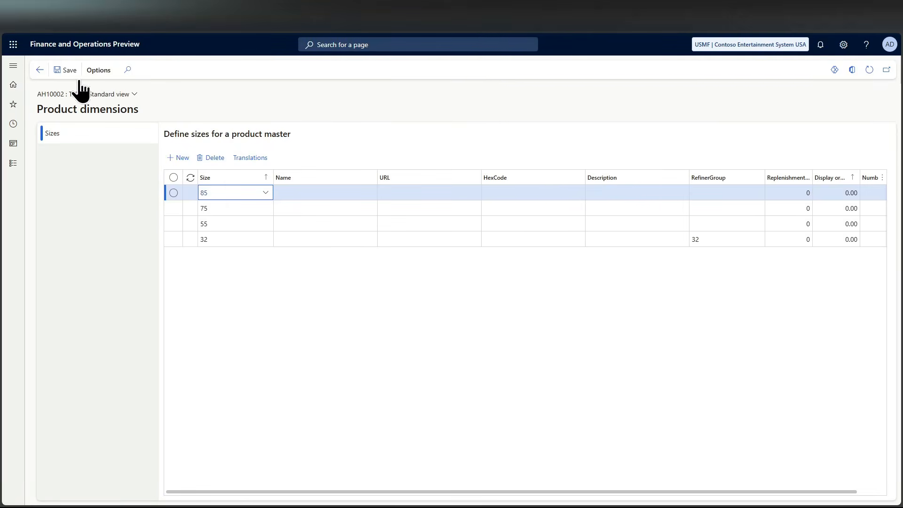
left_click(71, 71)
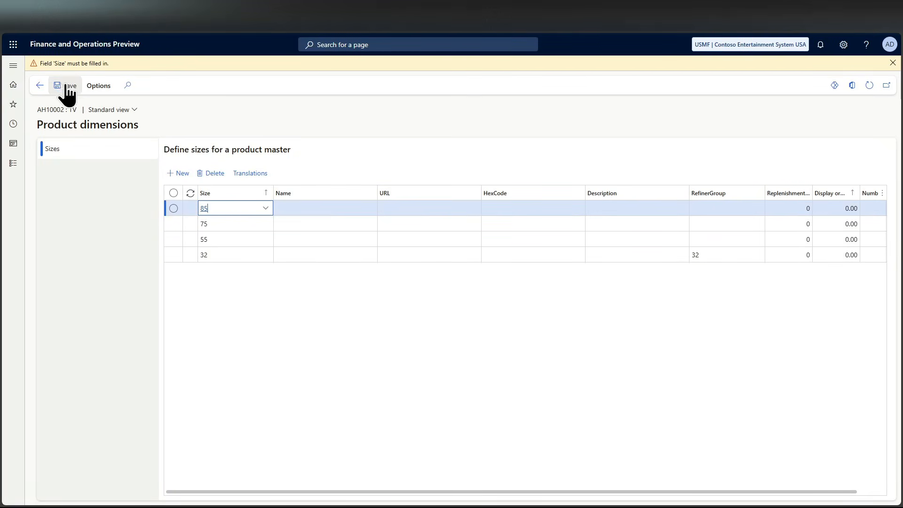
left_click(296, 208)
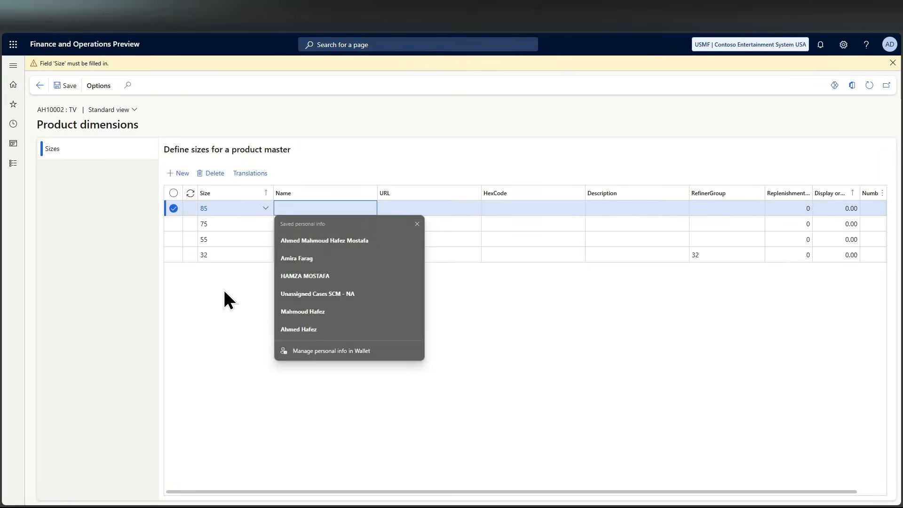
left_click(68, 85)
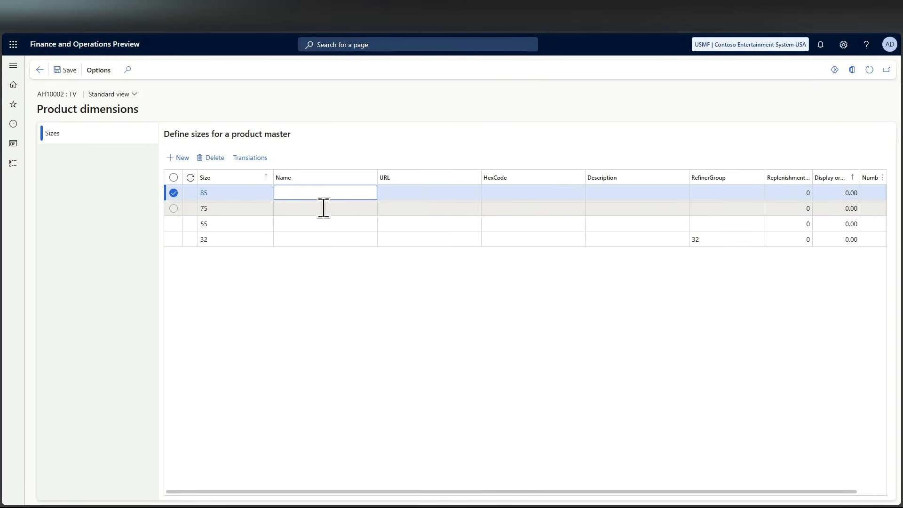
- Create released product variants of TV from all suggested sizes, and generate their descriptions
left_click(39, 70)
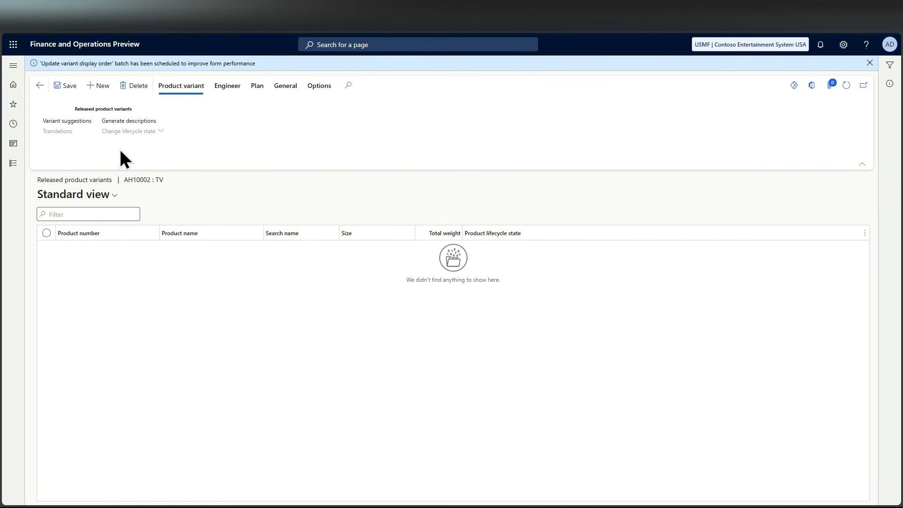
left_click(63, 121)
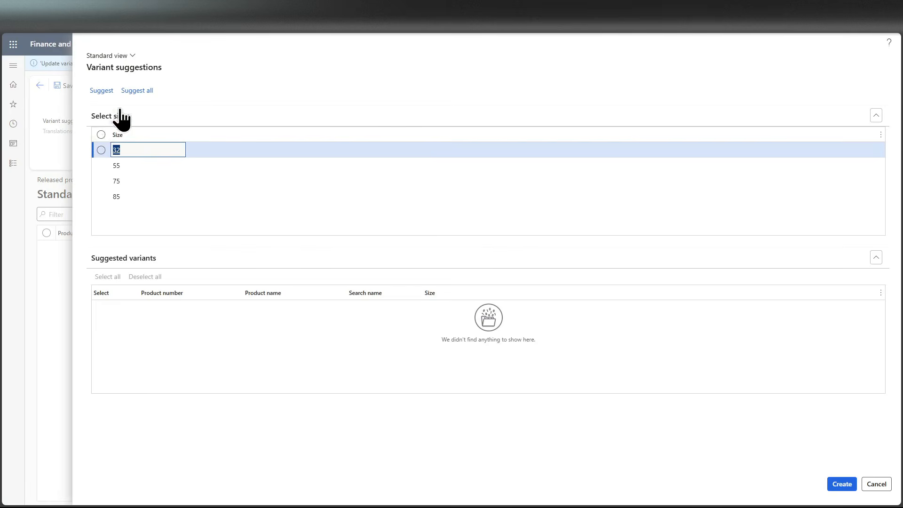
left_click(137, 90)
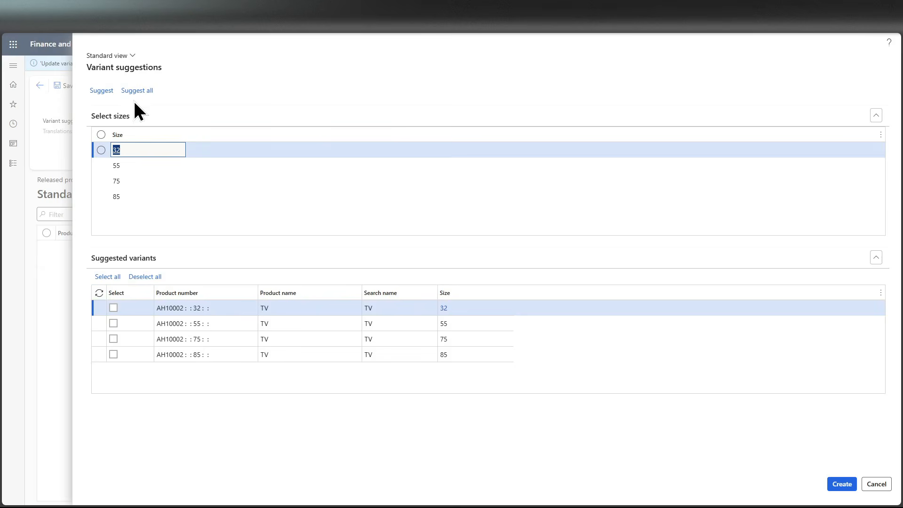
left_click(107, 278)
left_click(841, 485)
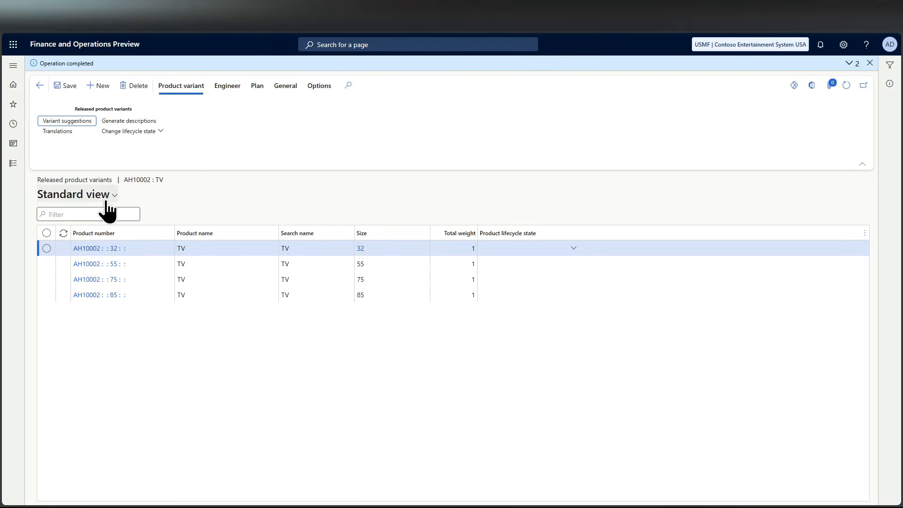
left_click(125, 122)
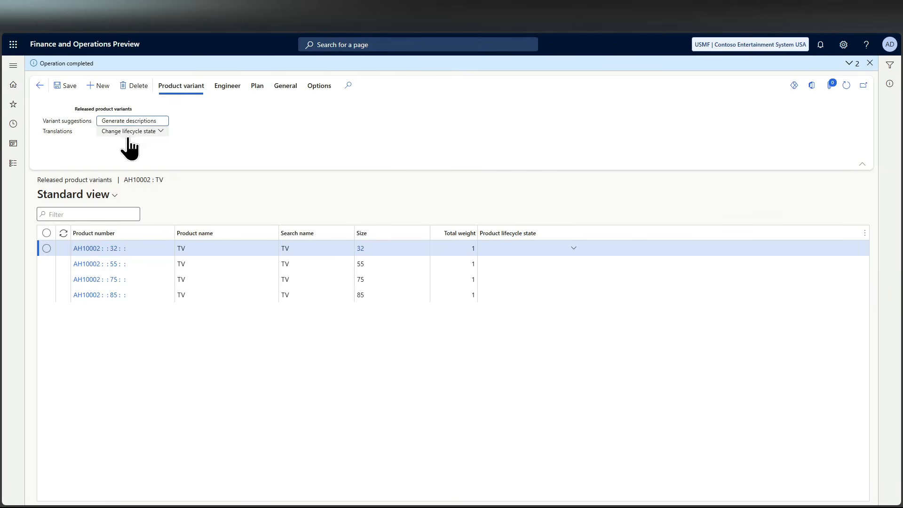
left_click(41, 85)
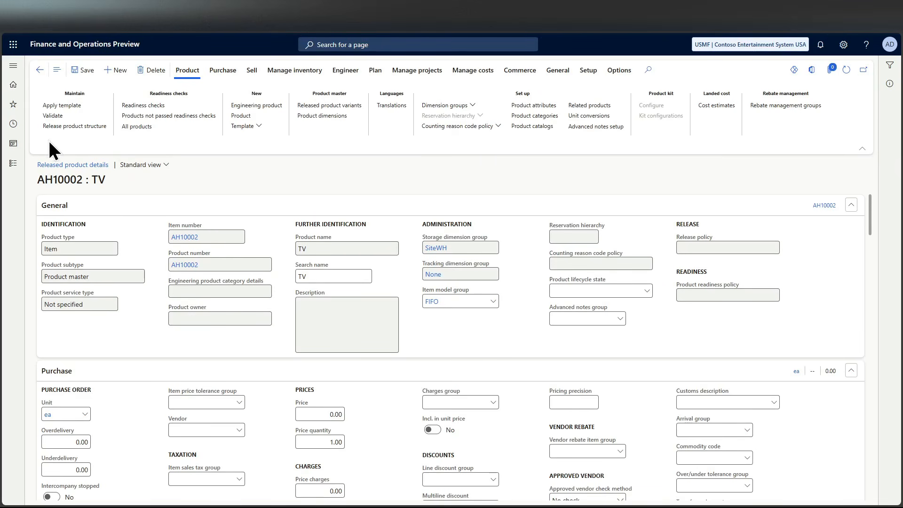
- Create a new product of subtype Product in the Products list, named Product 2 with product number AH20001
left_click(13, 68)
scroll(58, 306, "down", 5)
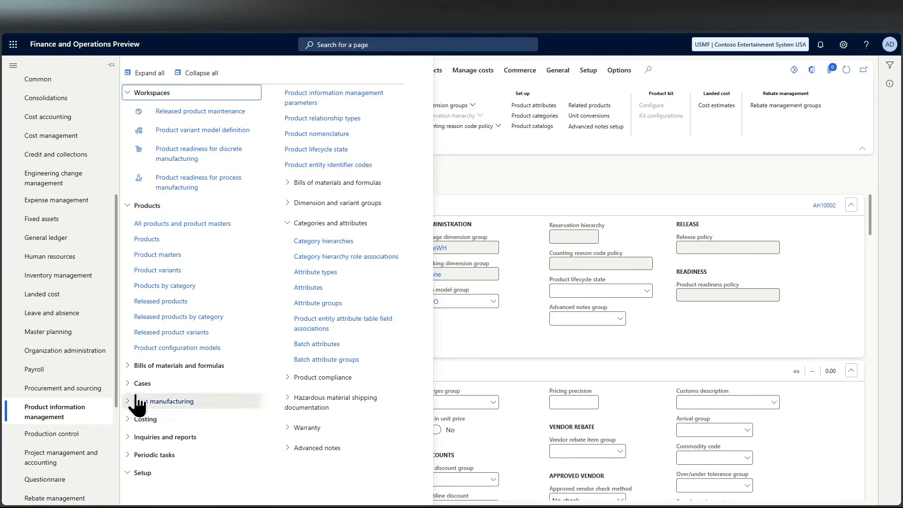
left_click(155, 240)
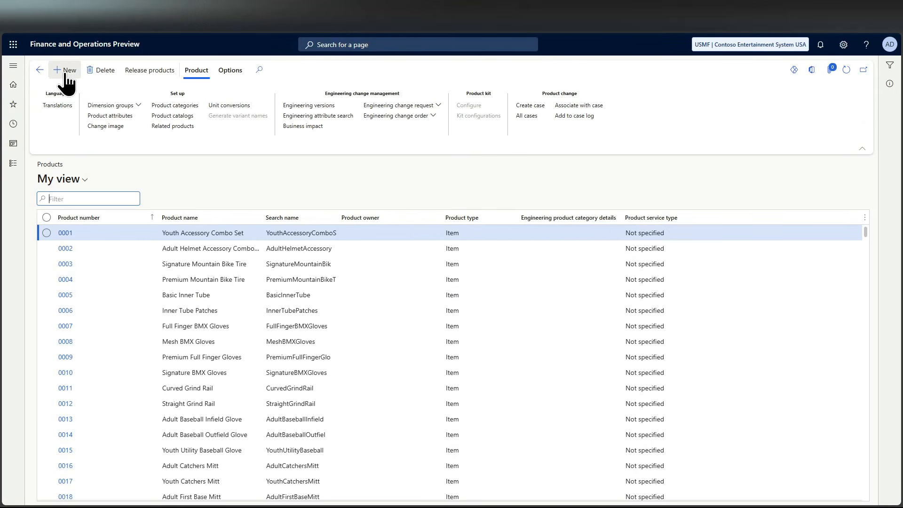
left_click(66, 71)
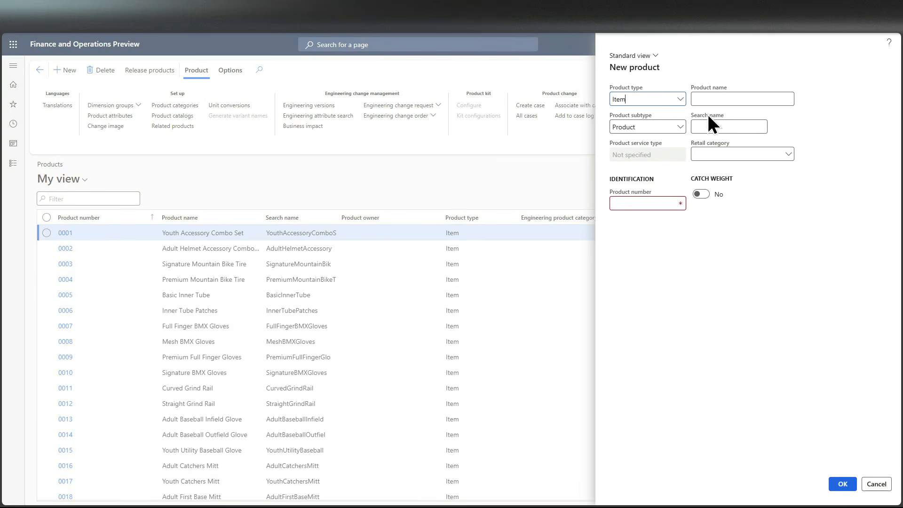
left_click(711, 99)
type("Product 2")
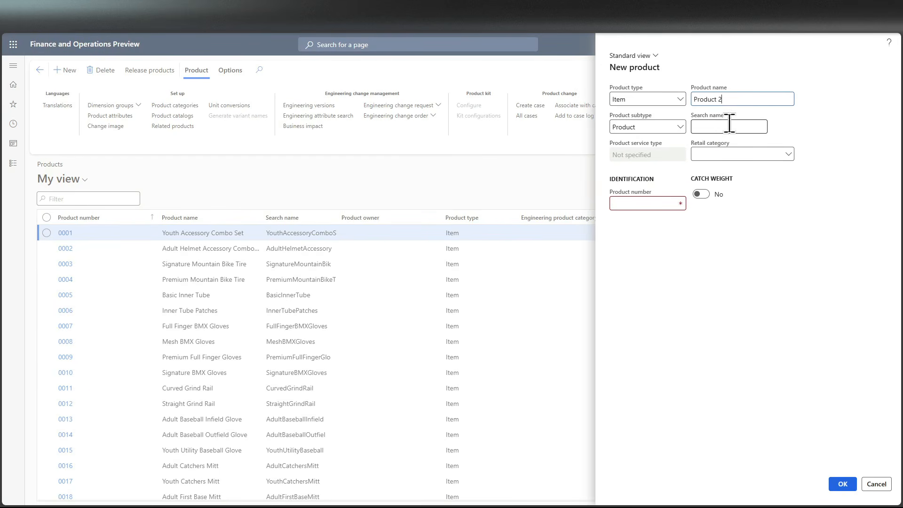
left_click(715, 127)
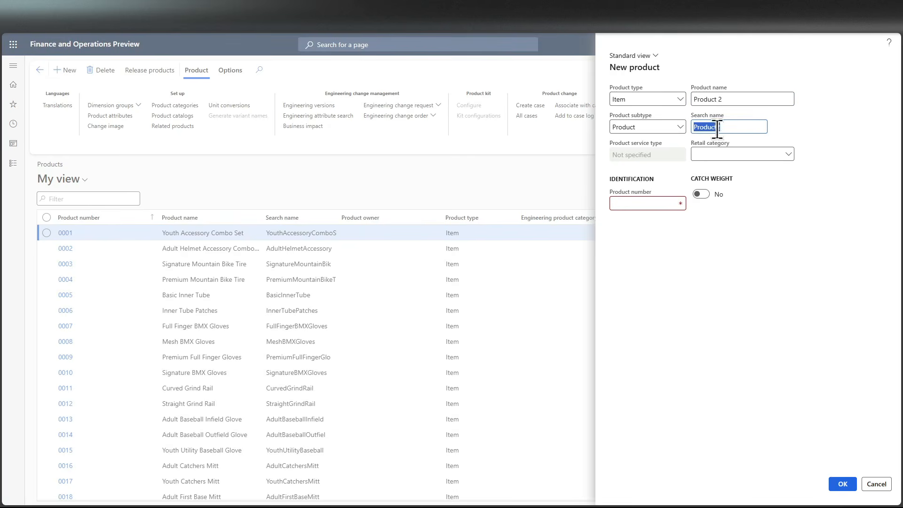
left_click(629, 205)
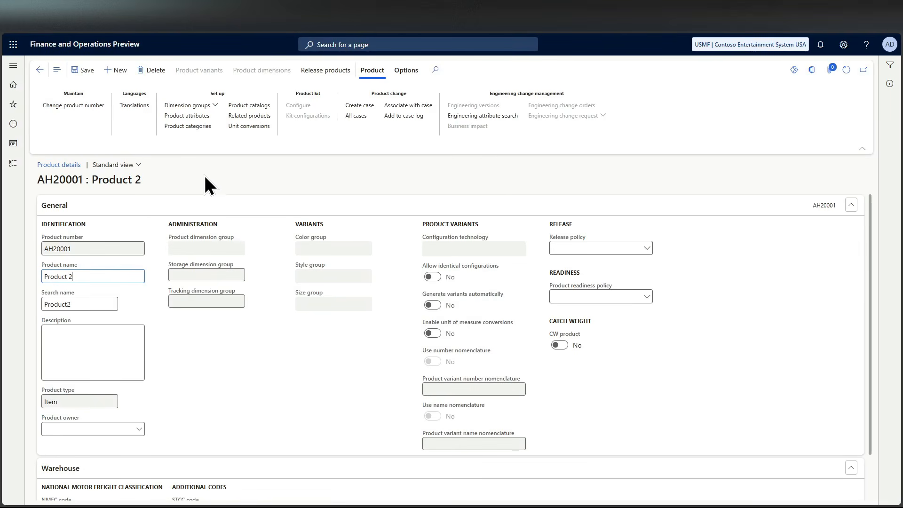
- Assign storage dimension group SiteWH and tracking dimension group None to Product 2
left_click(194, 107)
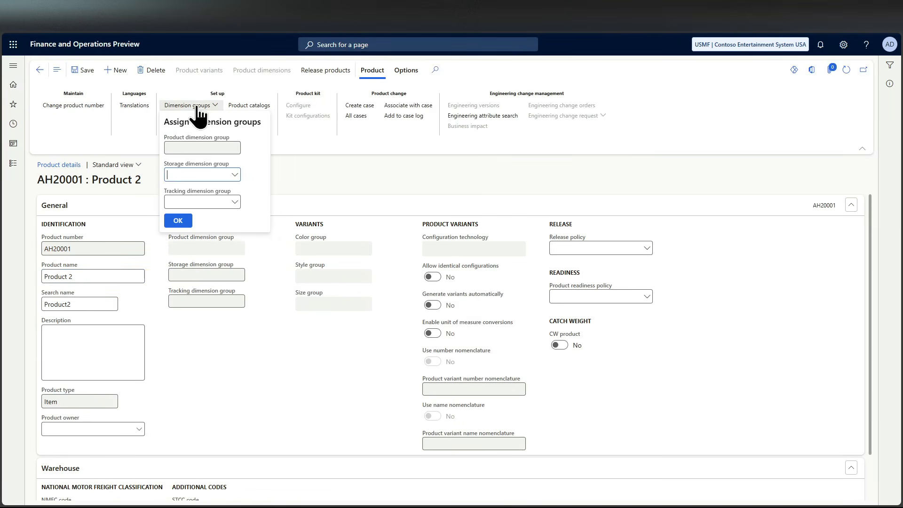
left_click(235, 175)
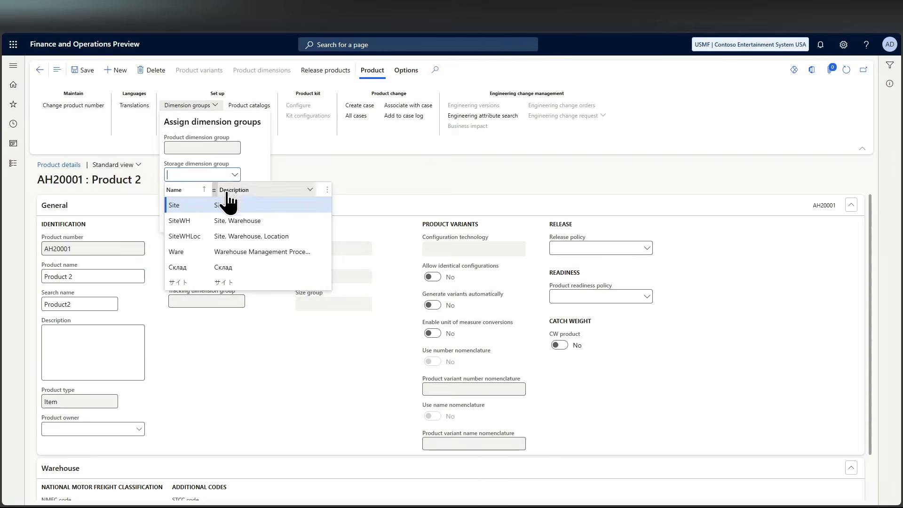
left_click(213, 220)
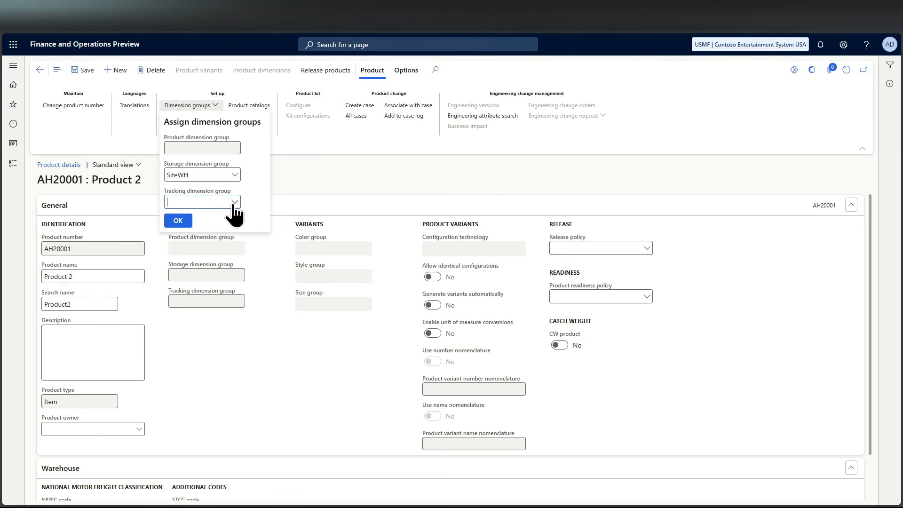
left_click(234, 202)
left_click(188, 279)
left_click(181, 221)
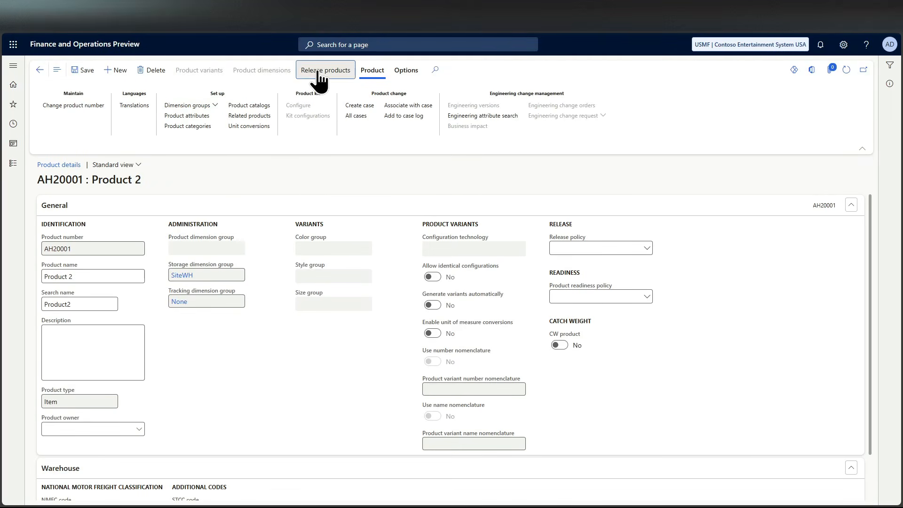
- Release Product 2 to the companies DEMF and USMF
left_click(217, 491)
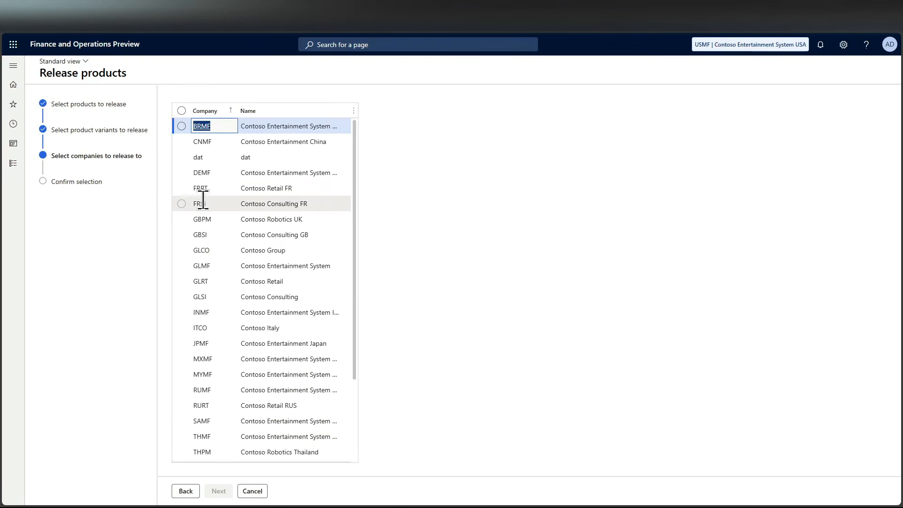
left_click(181, 173)
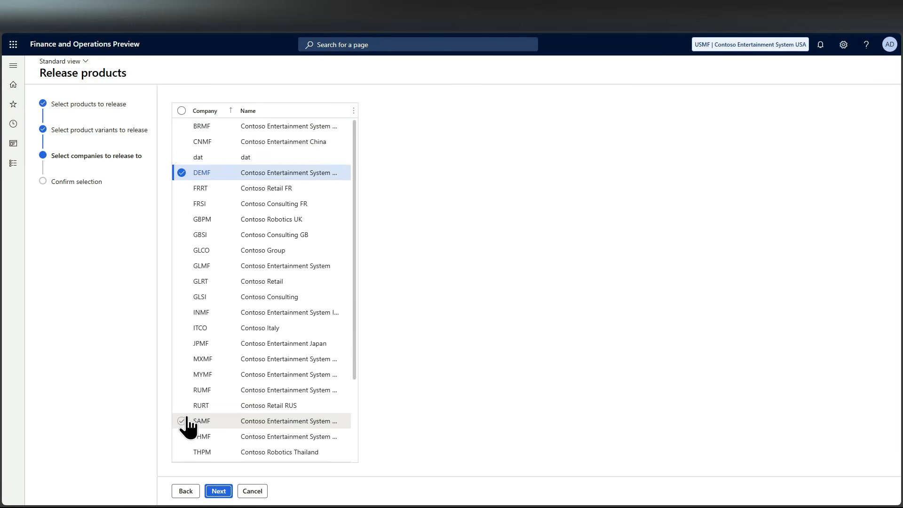
scroll(188, 432, "down", 2)
left_click(181, 389)
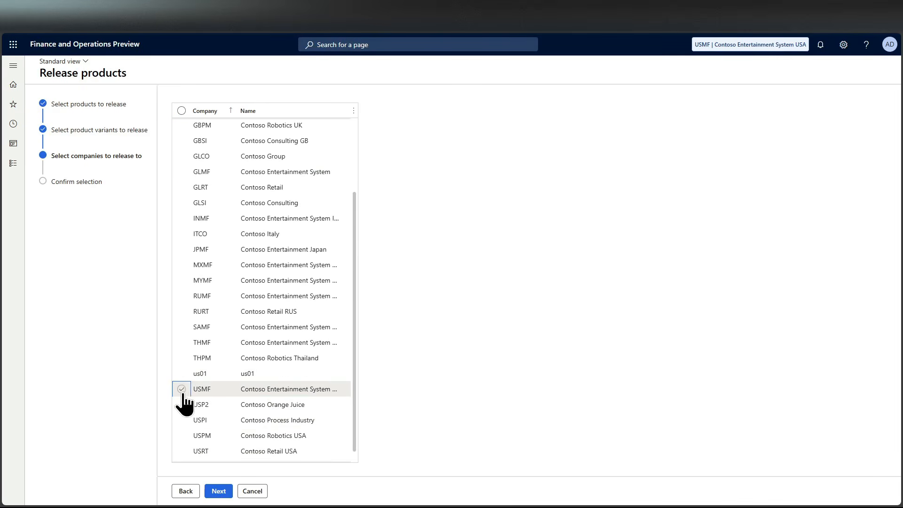
left_click(220, 492)
left_click(221, 493)
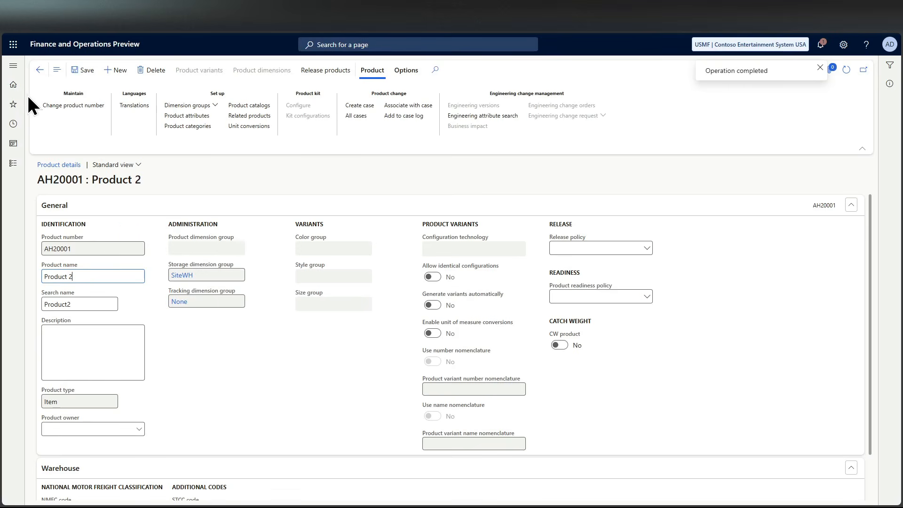
- Open the released product AH20001 from the Released products list and validate it
left_click(13, 65)
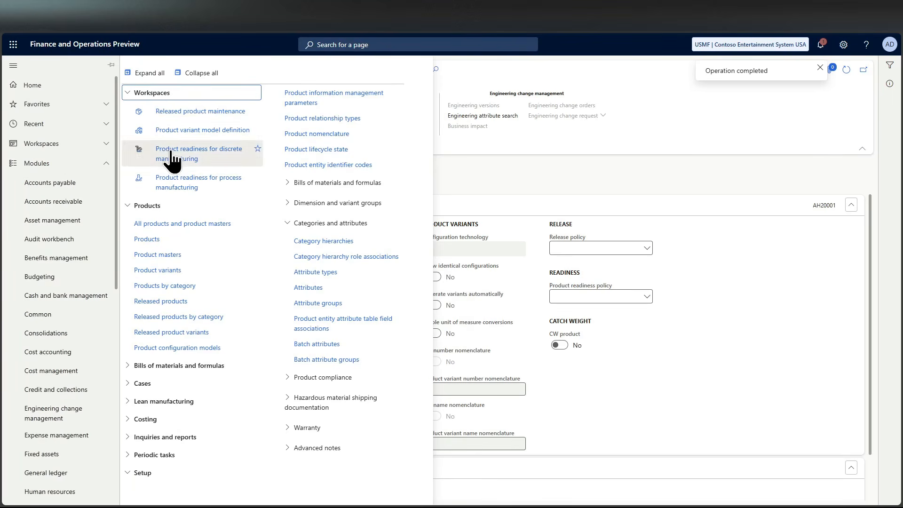
left_click(167, 301)
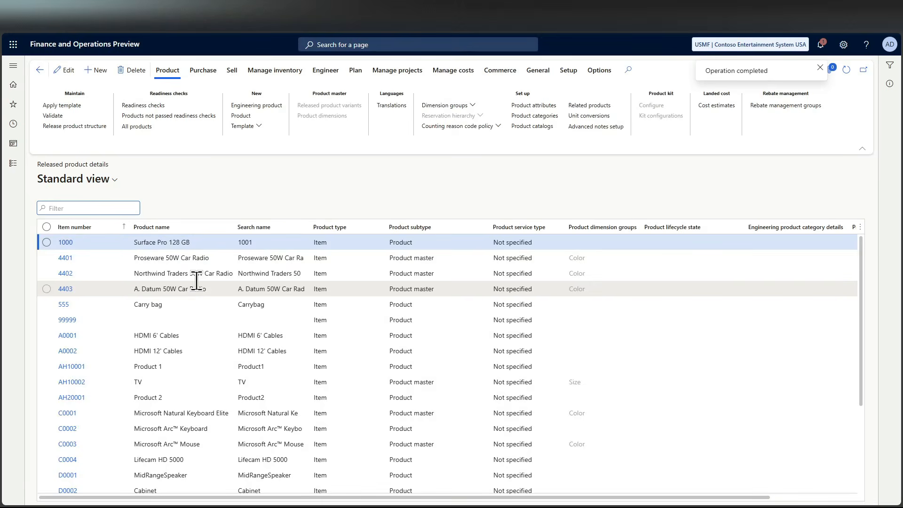
left_click(75, 398)
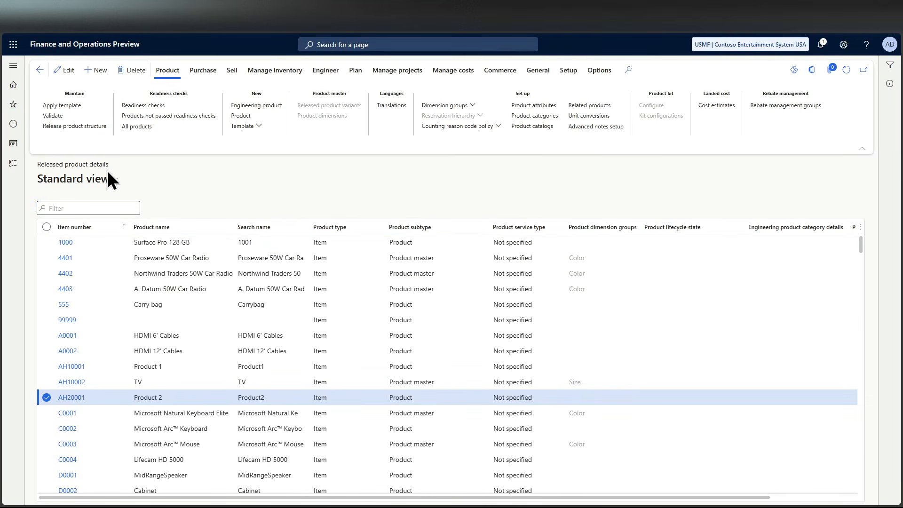
left_click(72, 398)
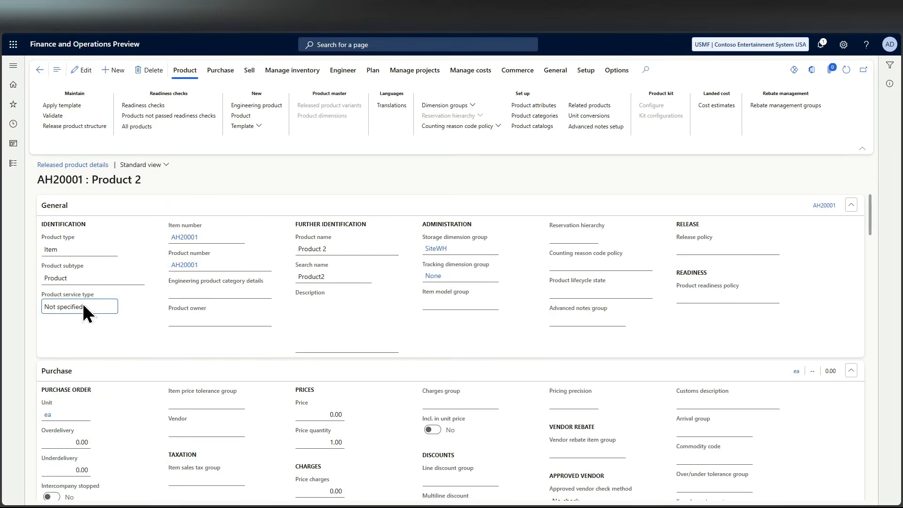
left_click(55, 115)
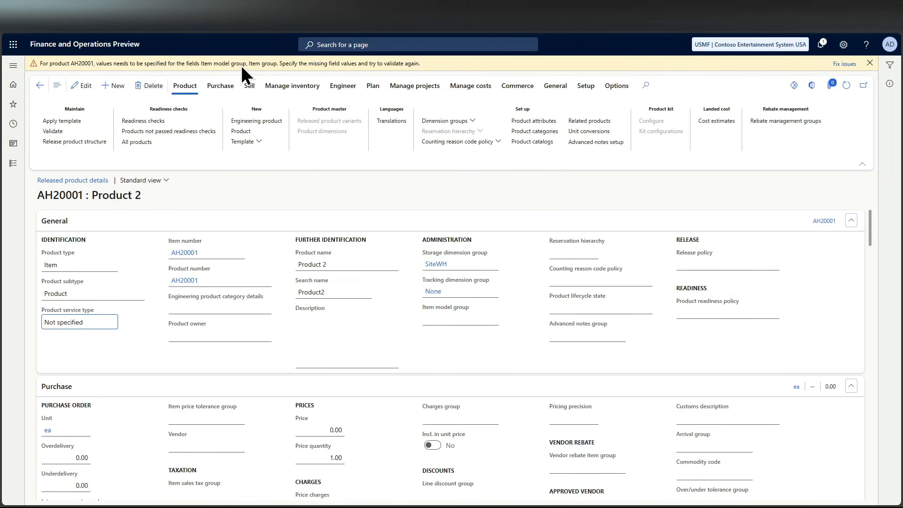
- Set the item model group of AH20001 to FIFO and its item group to Audio, and save the product
left_click(84, 86)
left_click(491, 317)
left_click(454, 363)
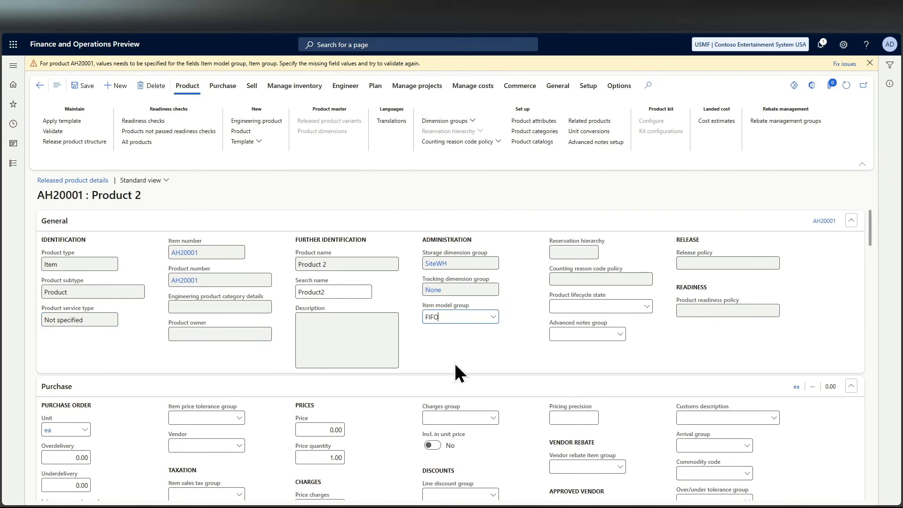
scroll(454, 364, "down", 20)
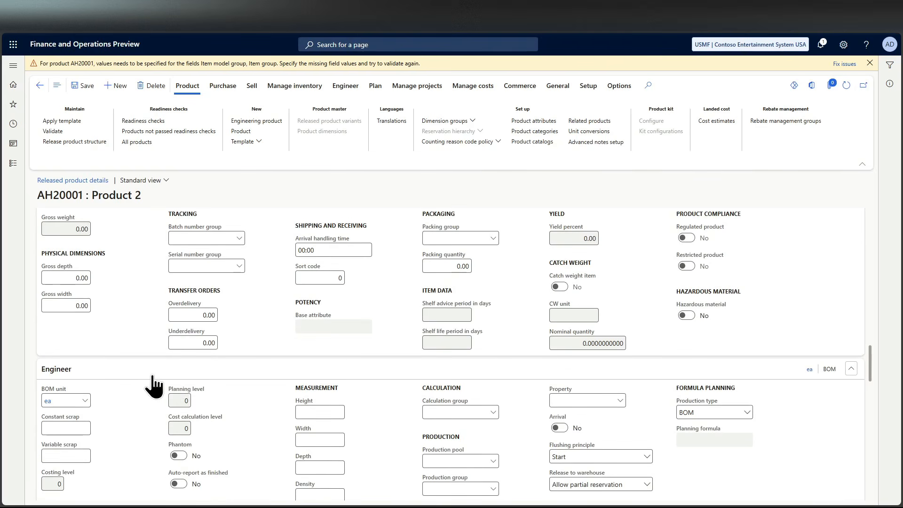
scroll(152, 387, "down", 6)
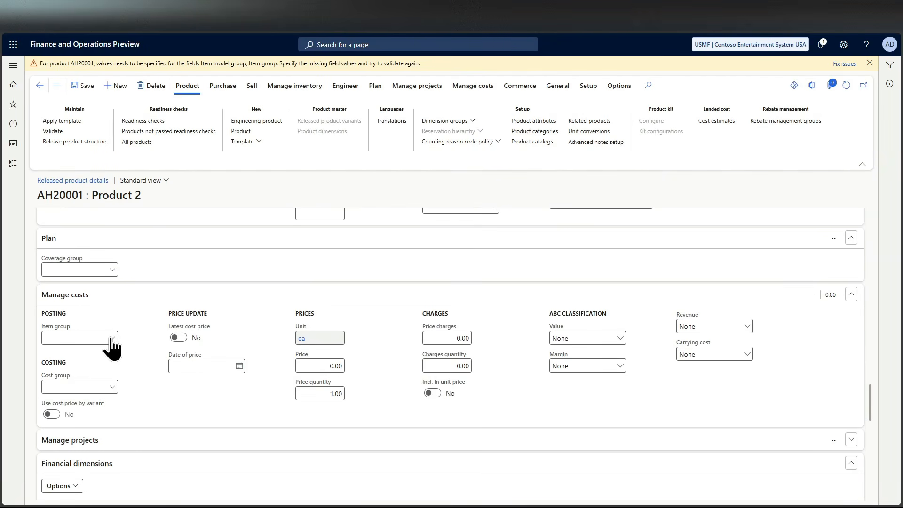
left_click(111, 338)
left_click(96, 371)
left_click(88, 85)
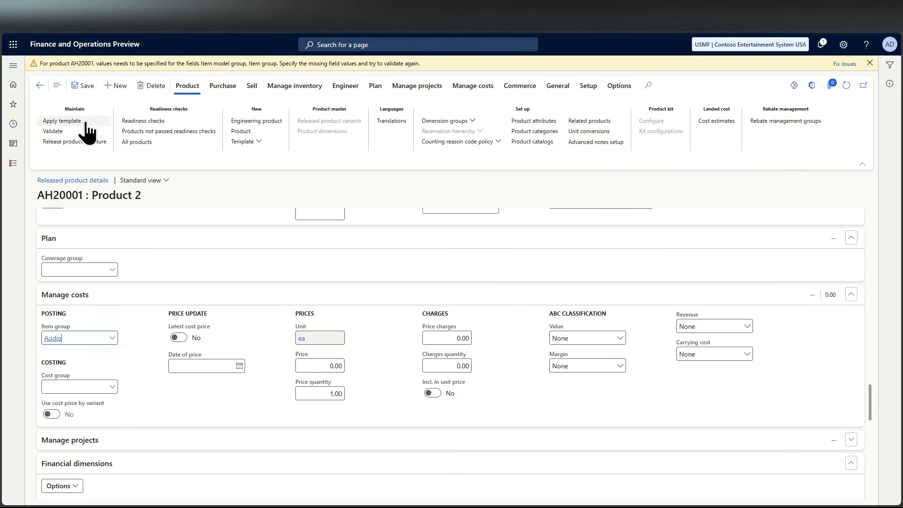
- Dismiss the missing-fields warning and validate the released product AH20001 again
left_click(870, 64)
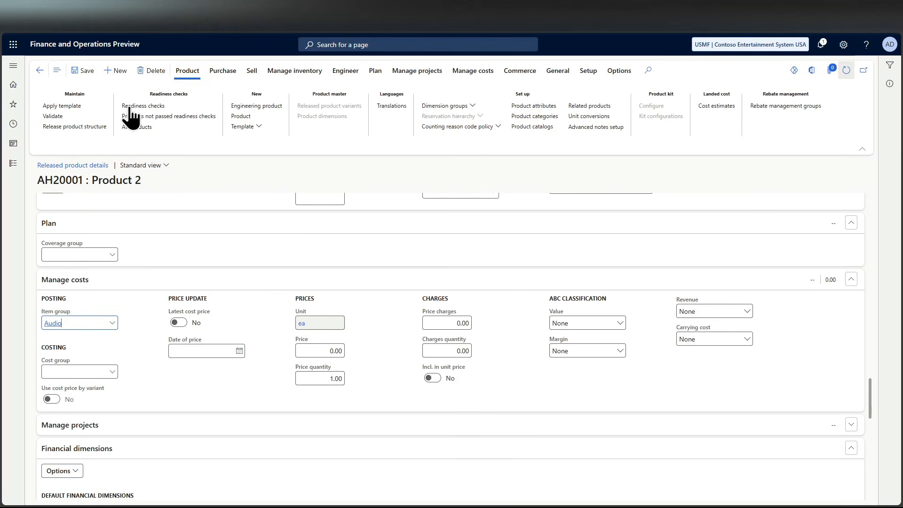
left_click(53, 115)
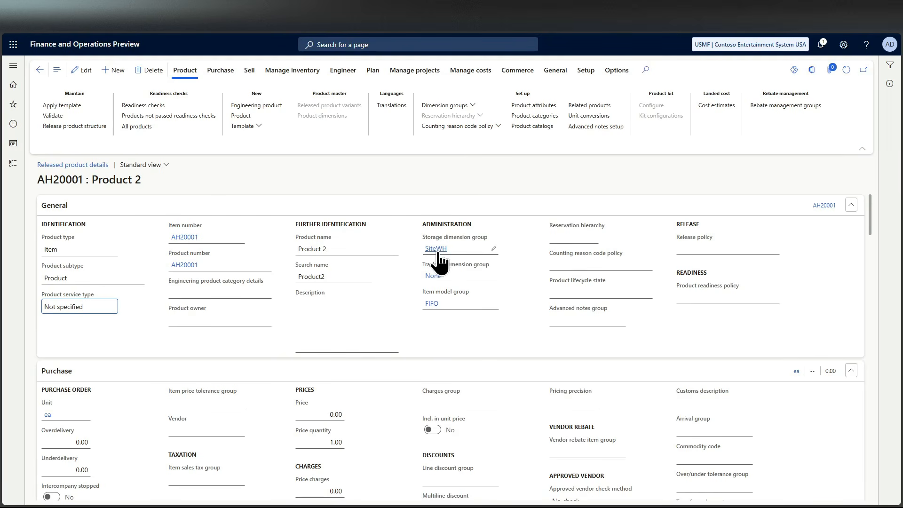
mouse_move(469, 292)
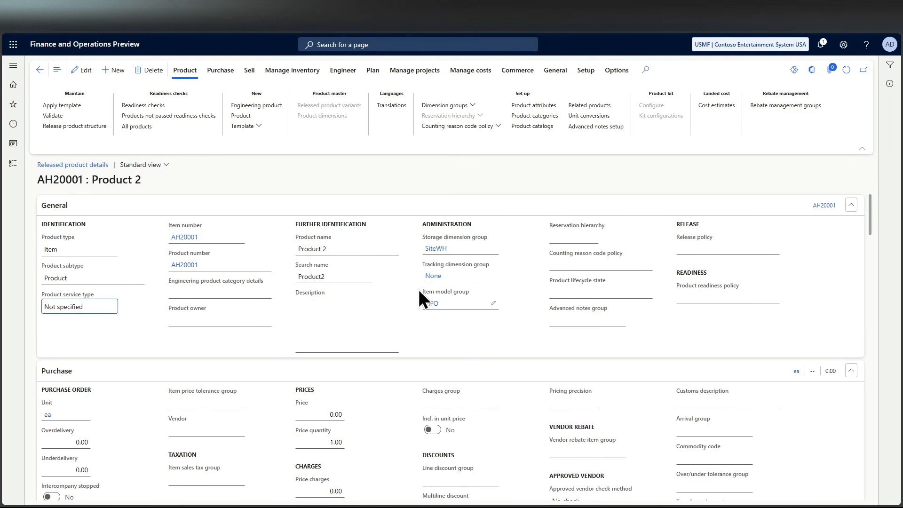
- Open the Item groups page in the inventory setup of Inventory management and review the Audio group's posting accounts
left_click(14, 66)
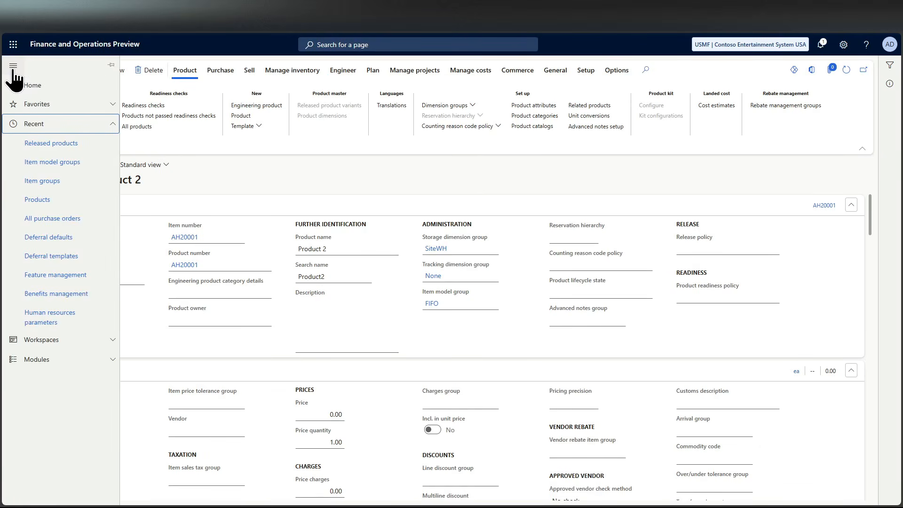
left_click(54, 360)
scroll(55, 373, "down", 3)
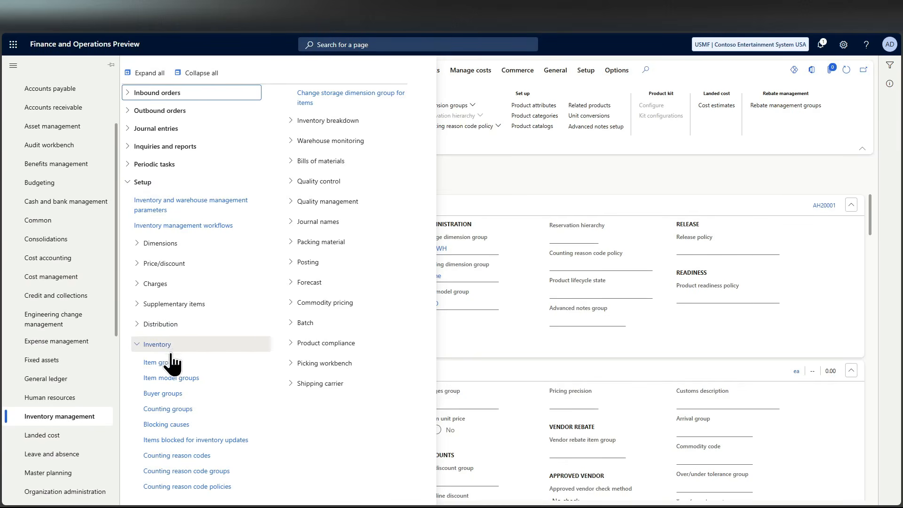
left_click(161, 367)
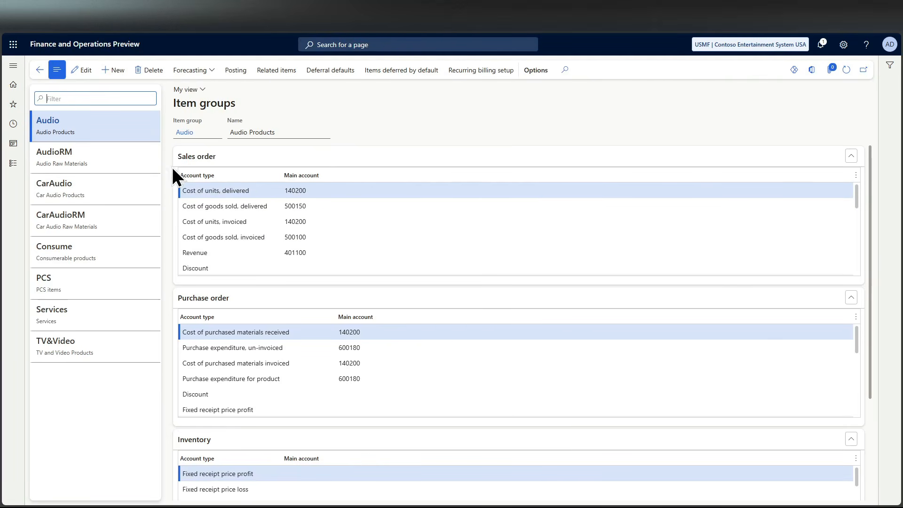
- Open the Item model groups page and examine the FIFO group's costing settings and negative inventory policies
left_click(14, 65)
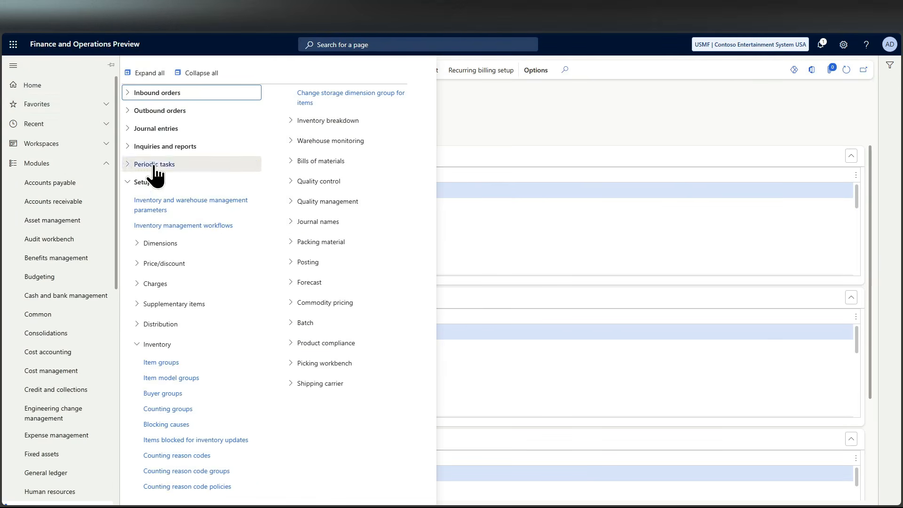
left_click(180, 378)
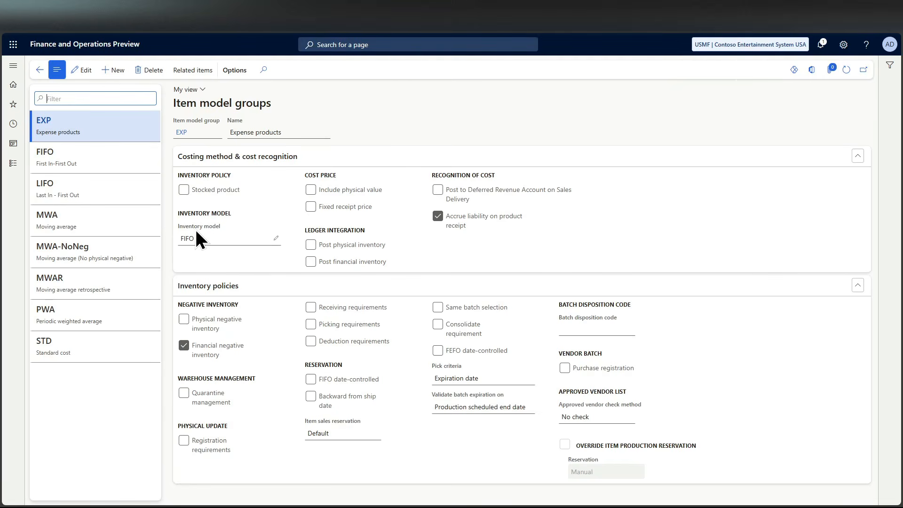
mouse_move(208, 231)
left_click(99, 165)
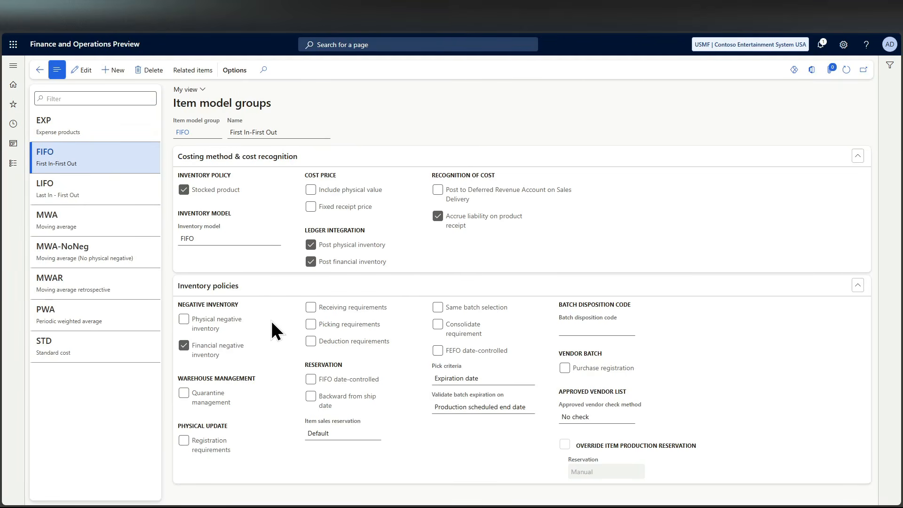
mouse_move(243, 326)
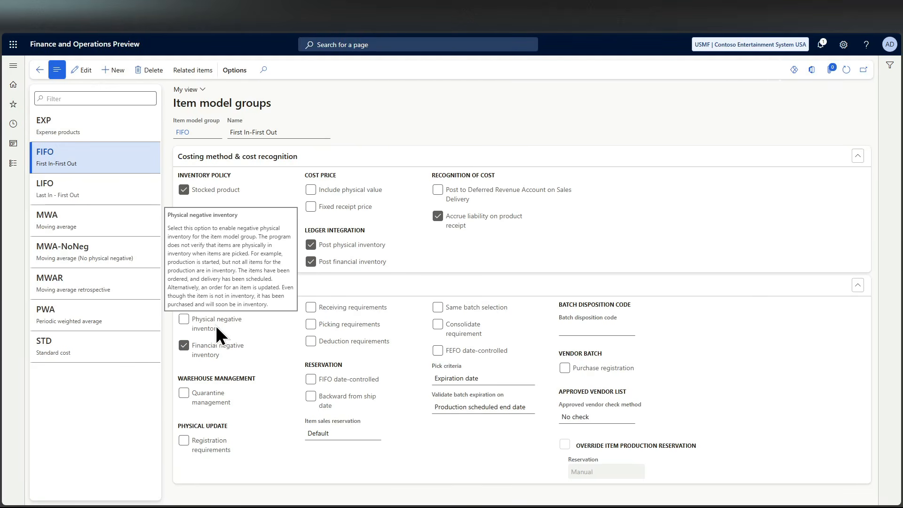
- Open the Storage dimension groups page in the Product information management setup for dimension and variant groups
left_click(14, 66)
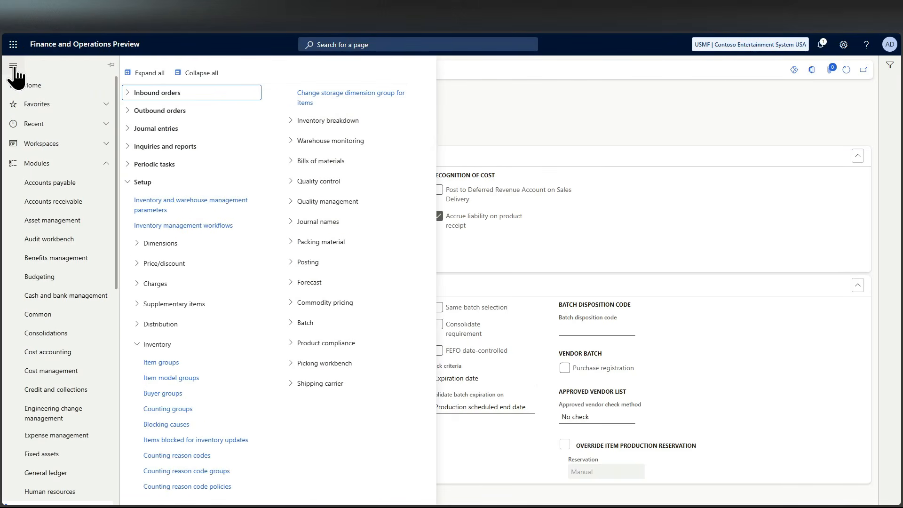
scroll(56, 160, "down", 4)
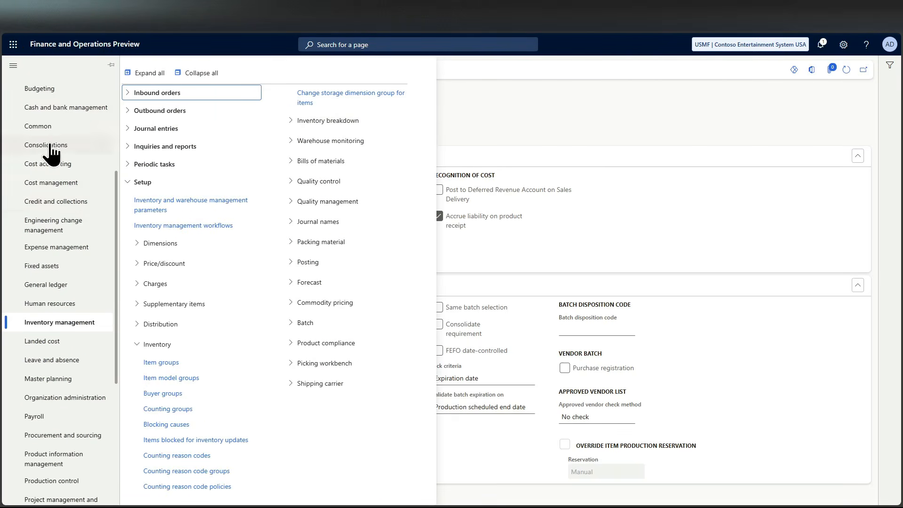
scroll(54, 217, "down", 2)
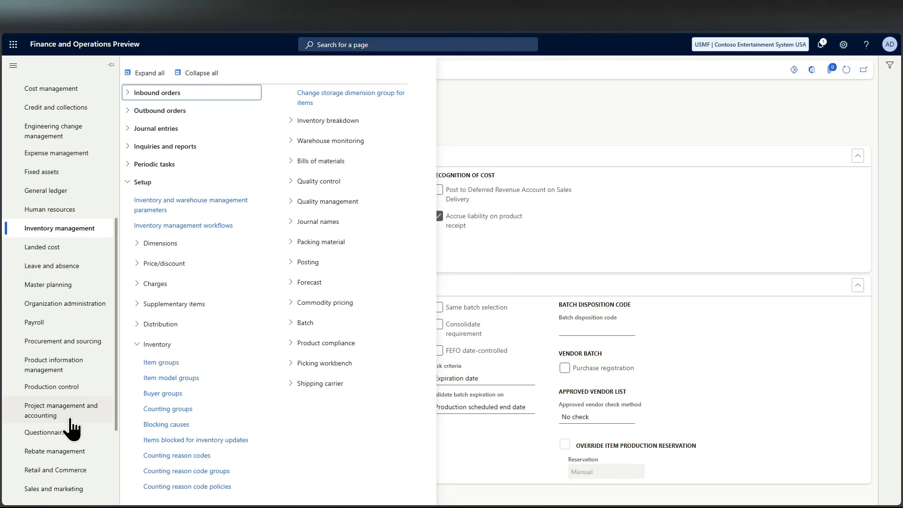
scroll(73, 428, "down", 1)
left_click(63, 320)
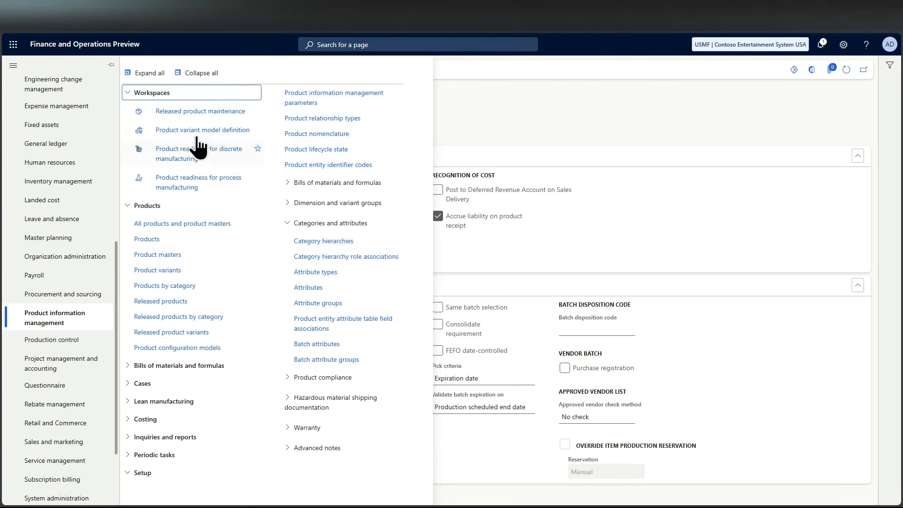
left_click(202, 73)
left_click(156, 239)
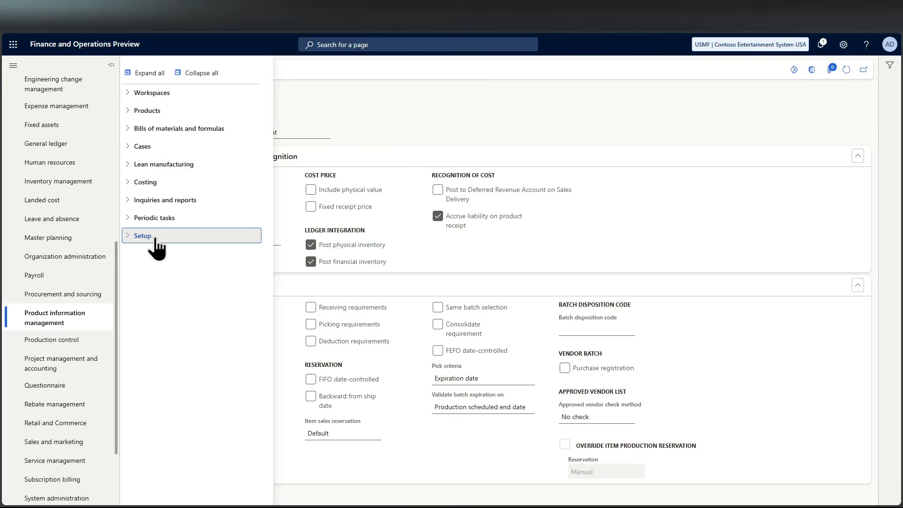
left_click(188, 368)
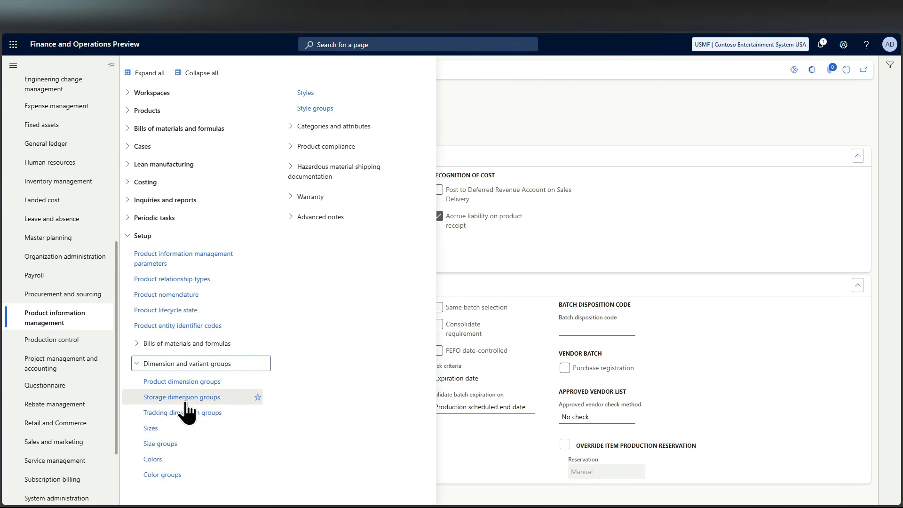
left_click(188, 398)
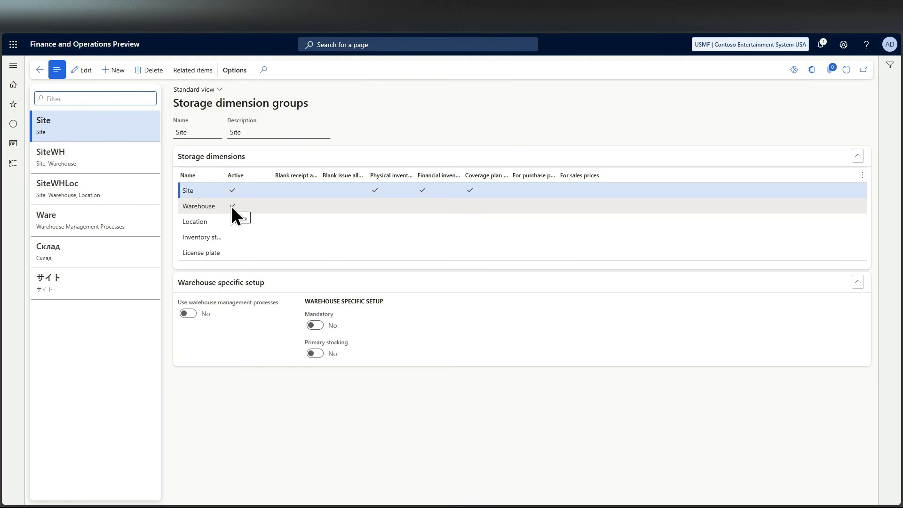
- Review the active dimensions of the storage dimension groups SiteWH, SiteWHLoc and Ware
left_click(82, 165)
left_click(79, 192)
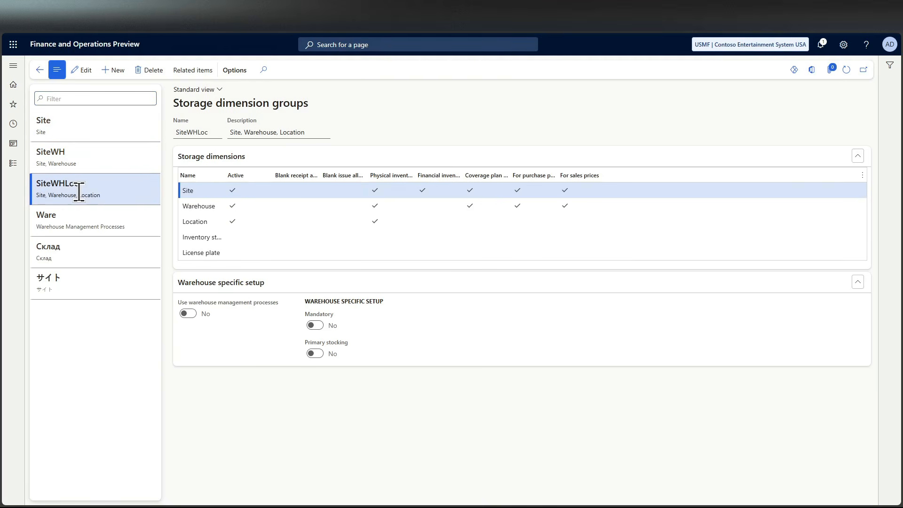
left_click(79, 220)
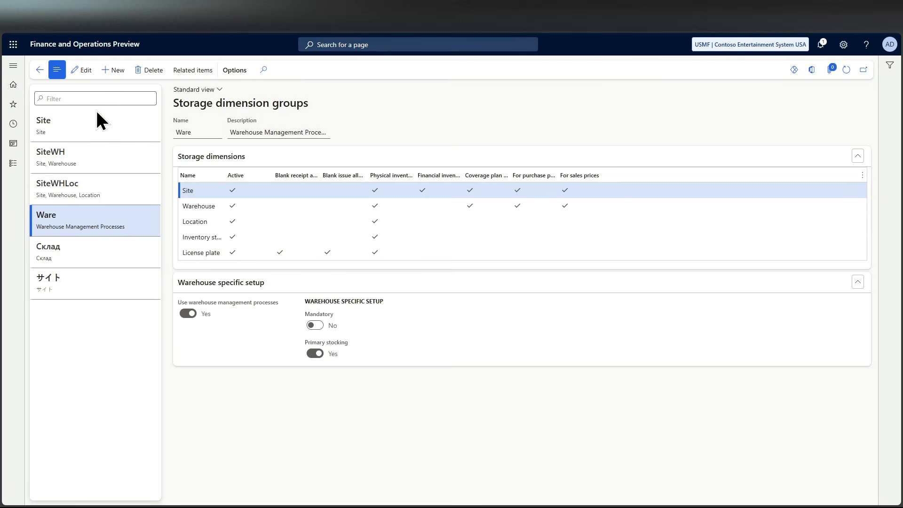
- Open the Tracking dimension groups page and review the Serial and SerialProd groups
left_click(13, 65)
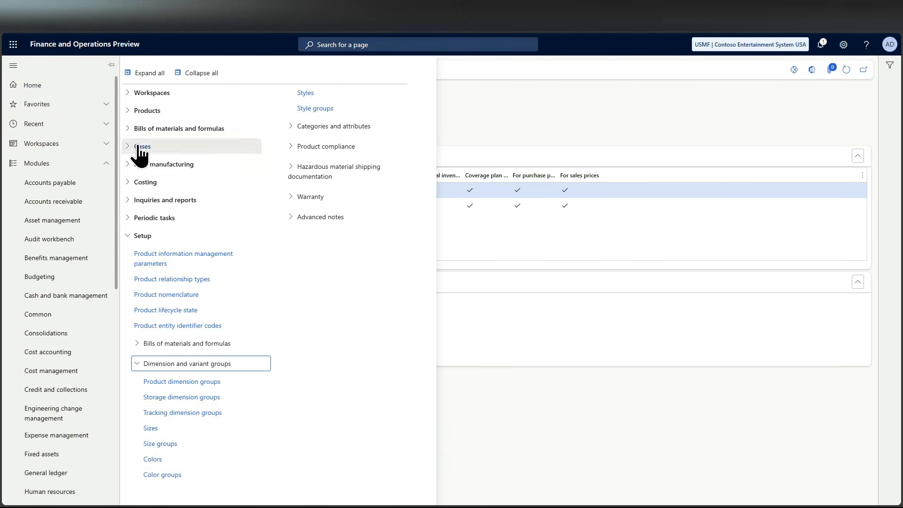
left_click(198, 413)
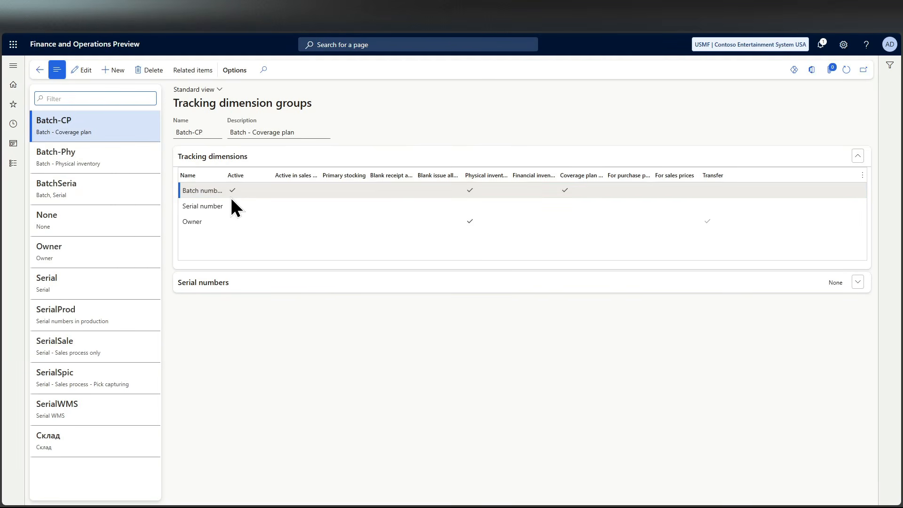
left_click(71, 284)
left_click(77, 313)
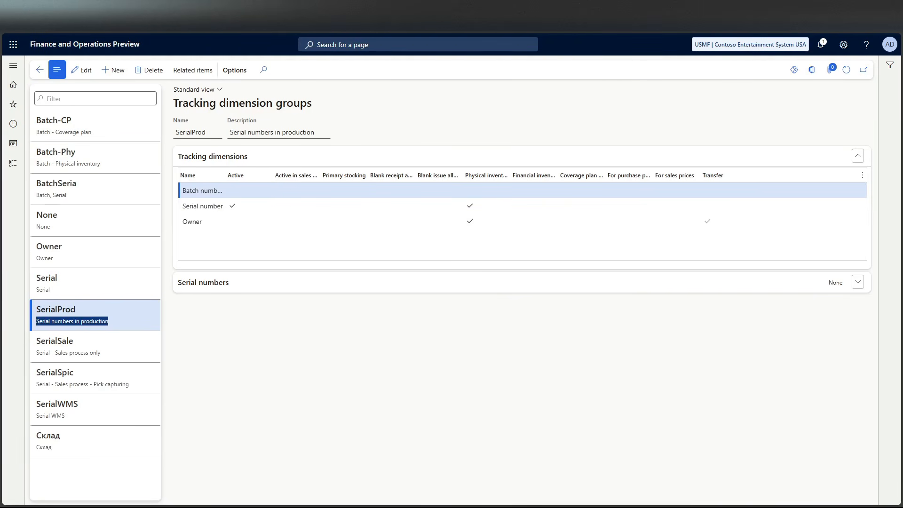
- Create a product dimension group named Size 1 with the description Size on the Product dimension groups page, and save it
left_click(13, 66)
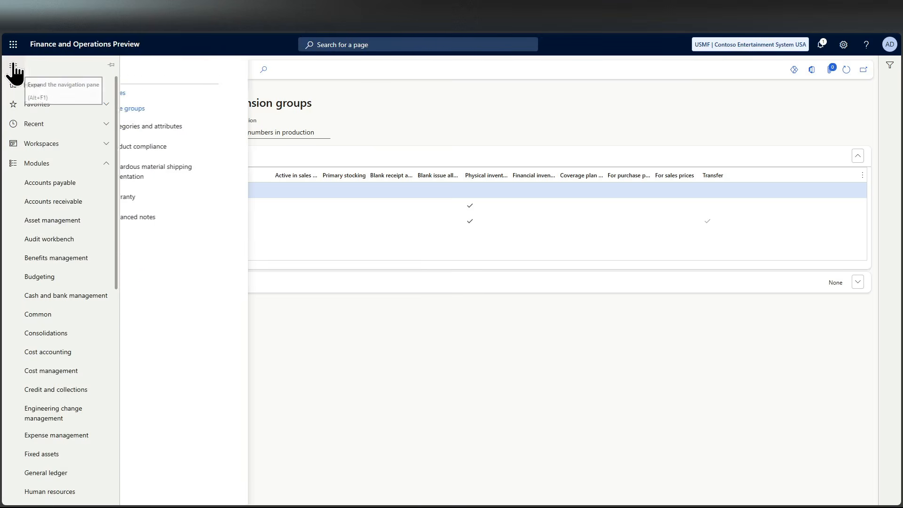
left_click(195, 381)
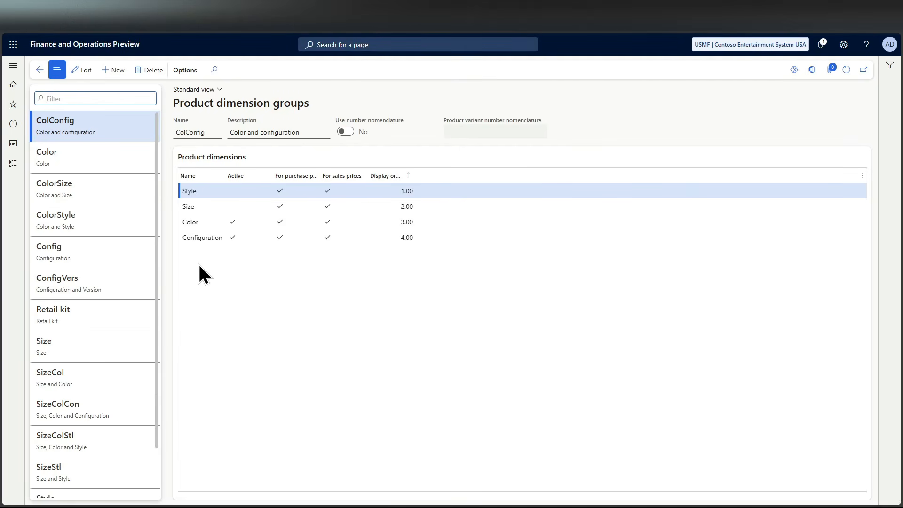
left_click(115, 74)
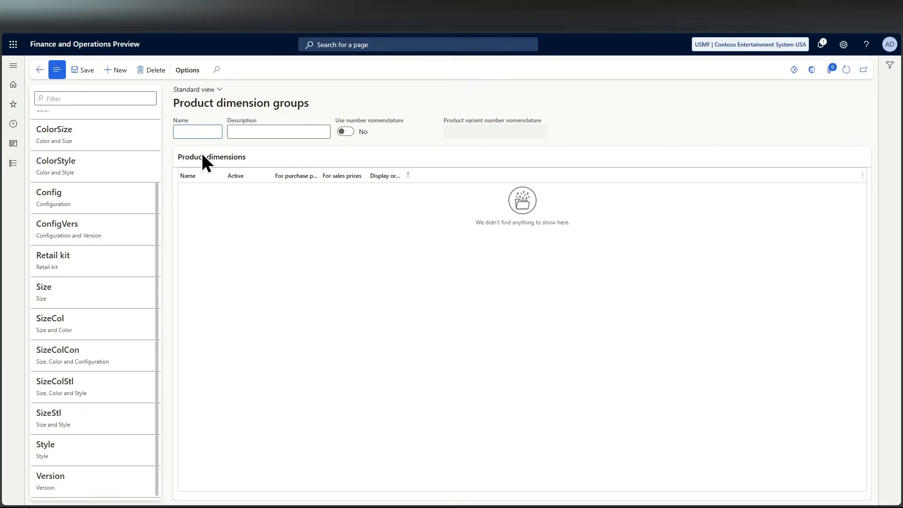
type("Size 1")
left_click(253, 134)
type("Size")
left_click(84, 70)
- Make Size the only active product dimension in the Size 1 group, leaving Configuration inactive, and save the group
left_click(247, 205)
left_click(248, 191)
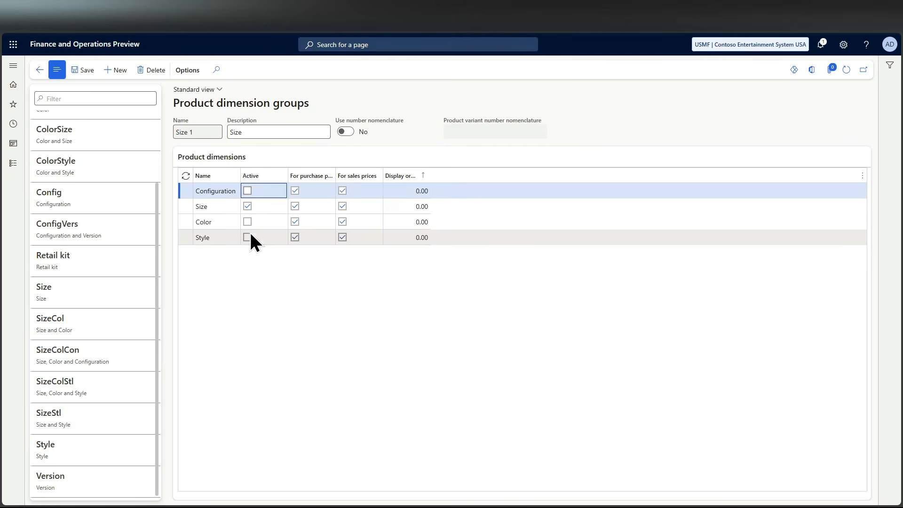
left_click(93, 74)
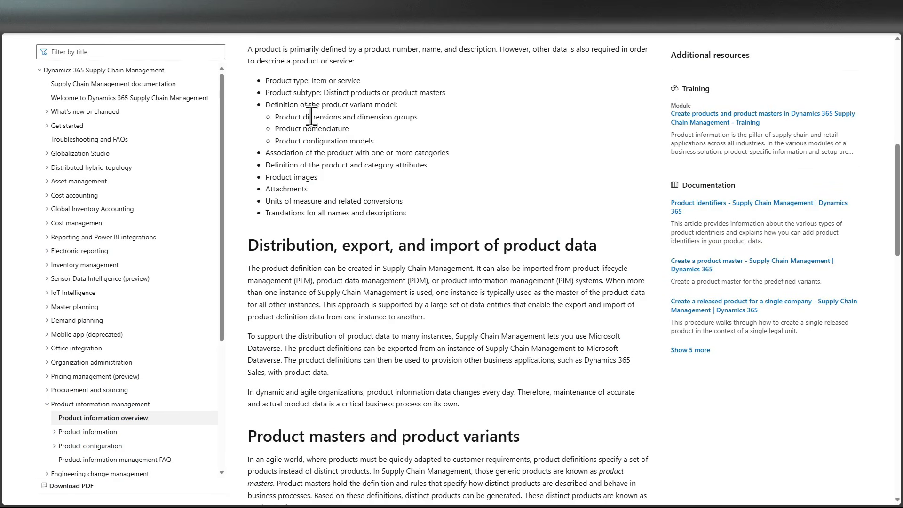
- Switch to the Product information overview documentation page and read the list of data that defines a product
scroll(346, 149, "down", 1)
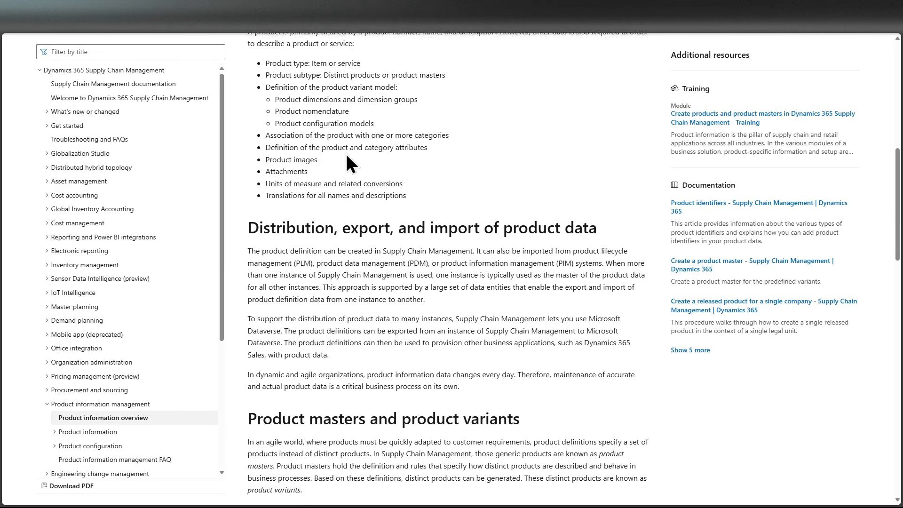